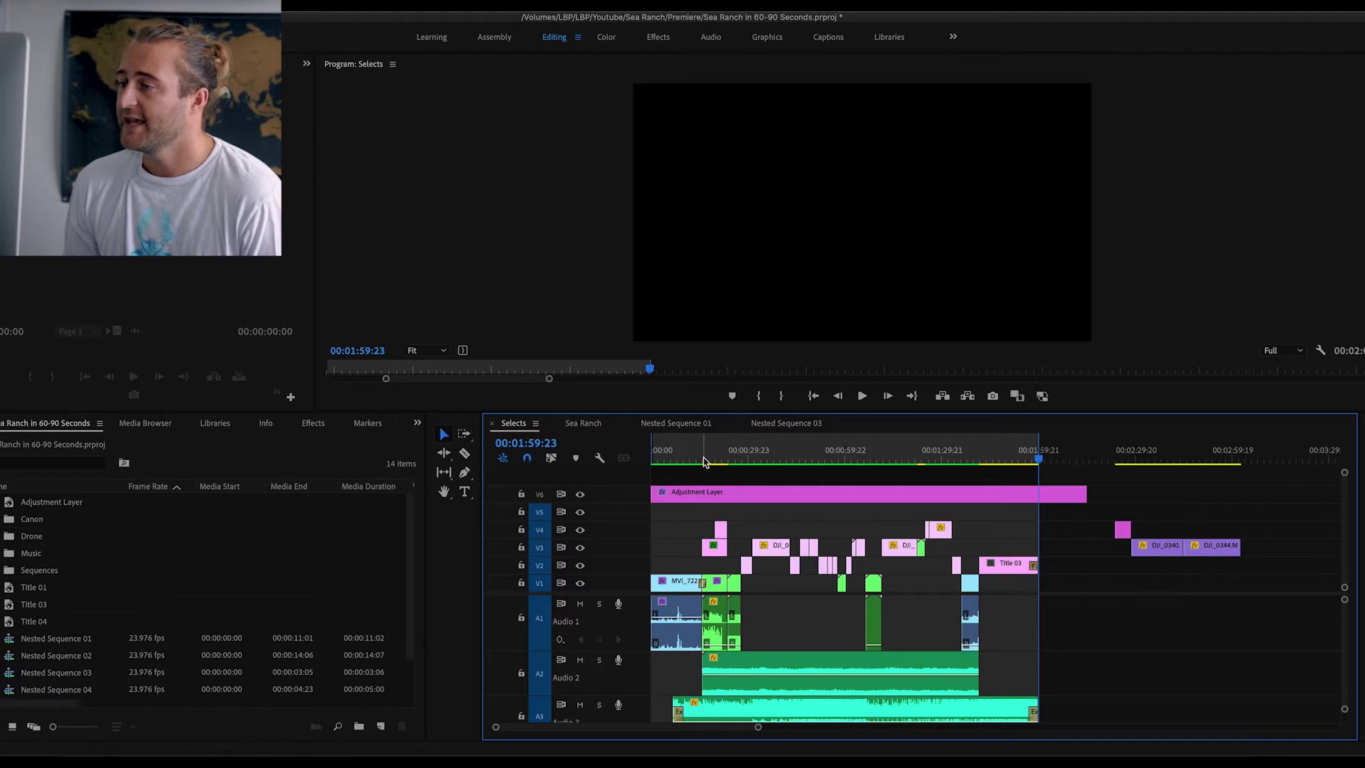
# Drag the playhead back to 00:00:00:00 on the fitted Selects sequence
pyautogui.moveTo(750, 456); pyautogui.dragTo(999, 460)
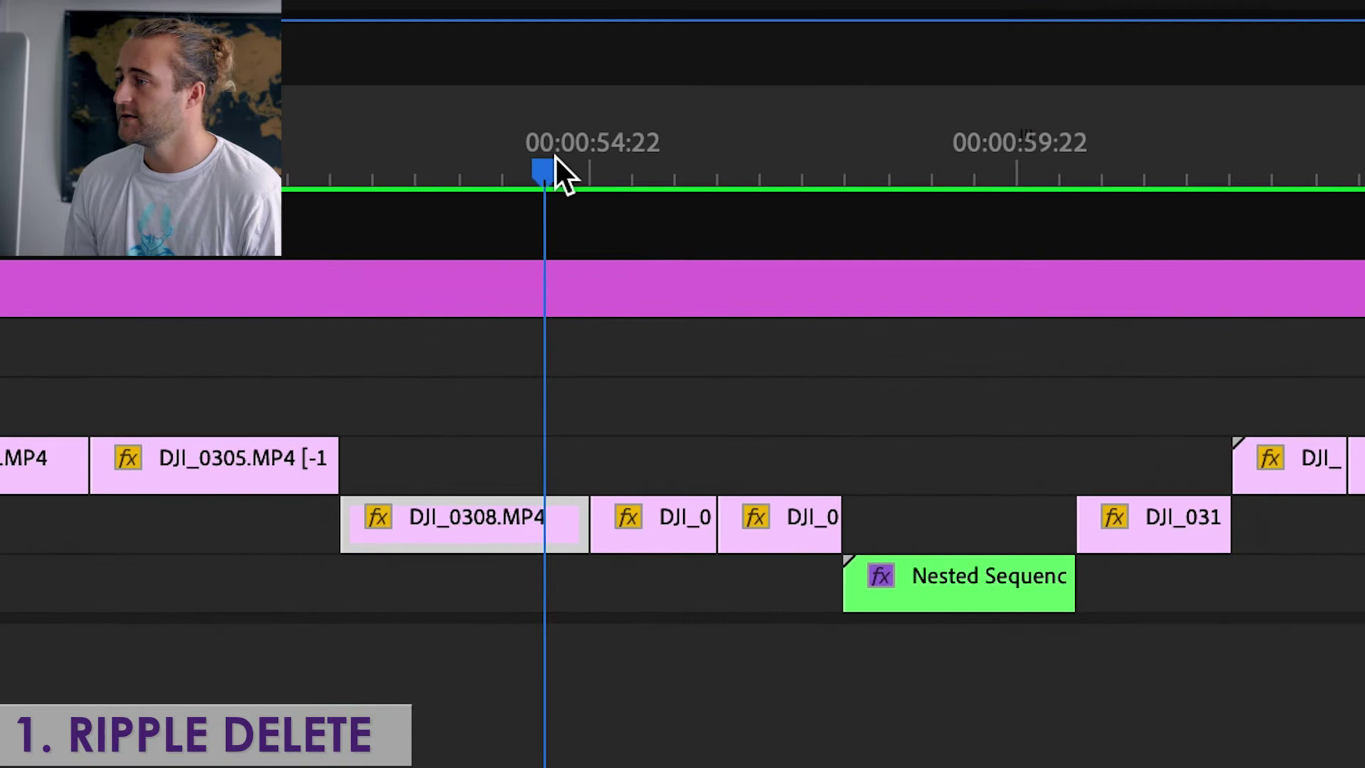
# Delete the short DJI clip near 00:00:55, remove its gap, then undo to restore both
pyautogui.moveTo(555, 155); pyautogui.dragTo(833, 161)
pyautogui.moveTo(618, 162); pyautogui.dragTo(599, 162)
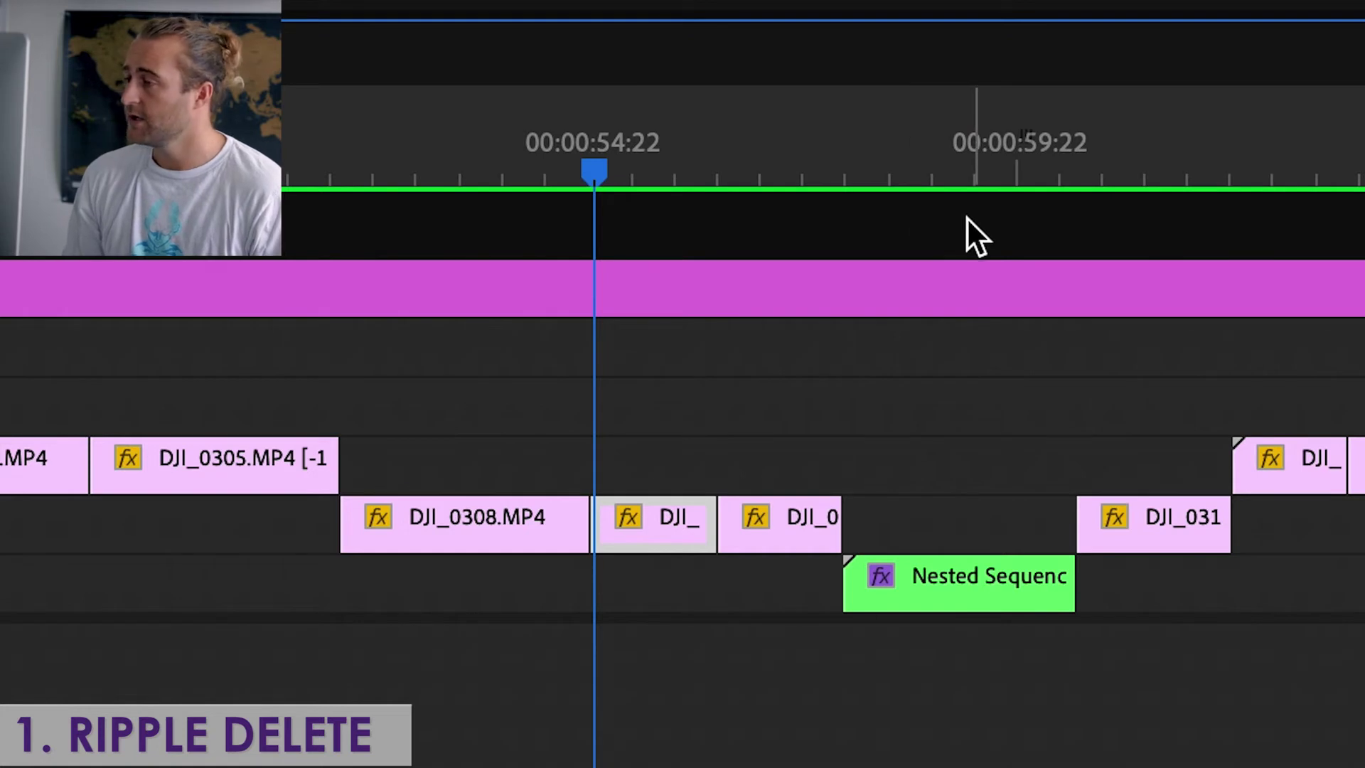
pyautogui.press('Delete')
pyautogui.click(660, 518)
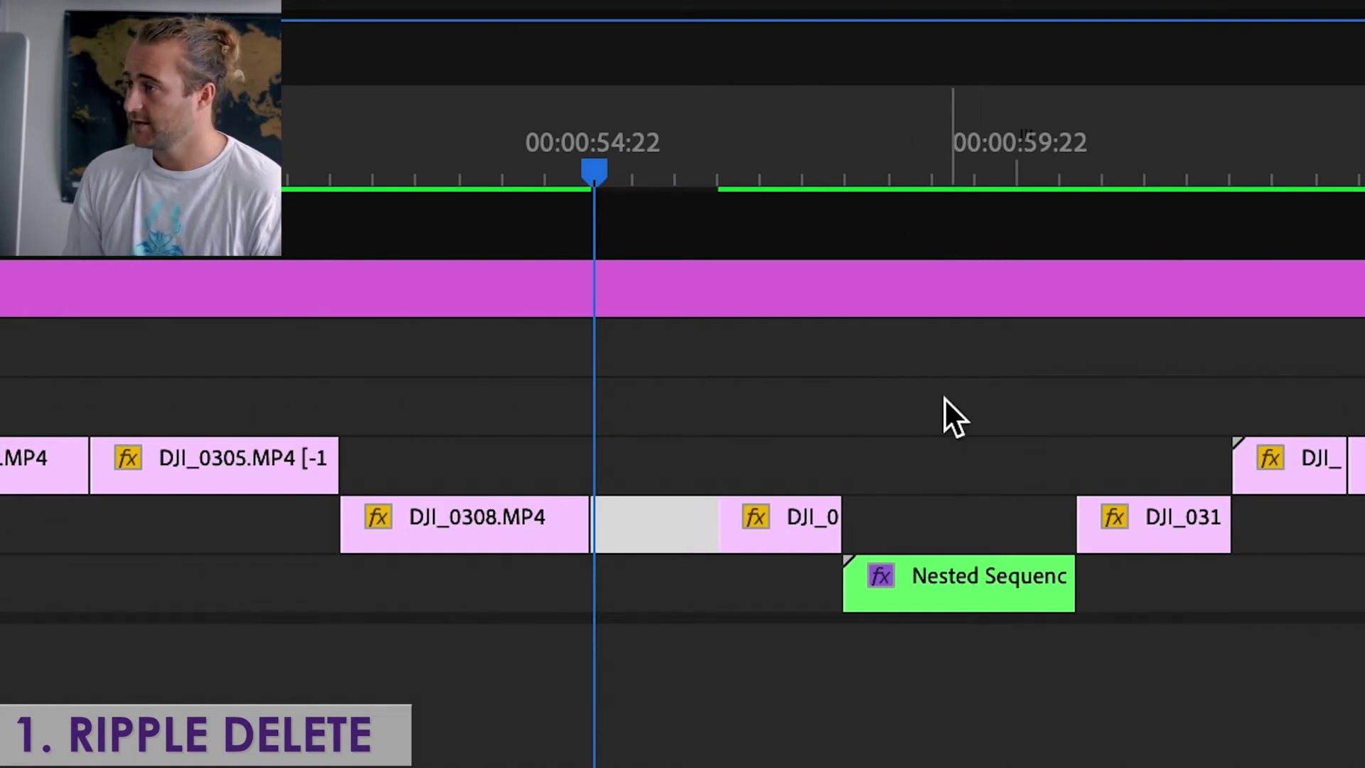
pyautogui.press('Delete')
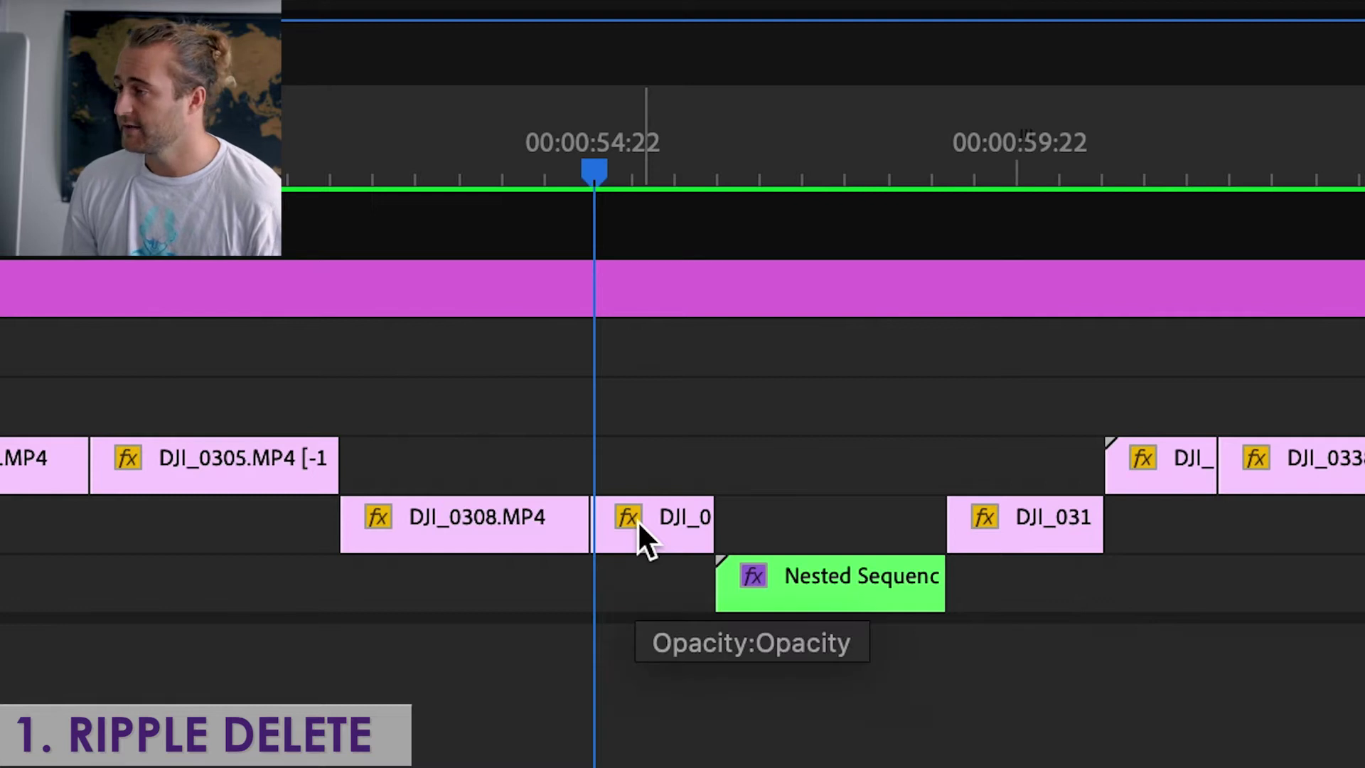
pyautogui.press('super+z')
pyautogui.press('super+z')
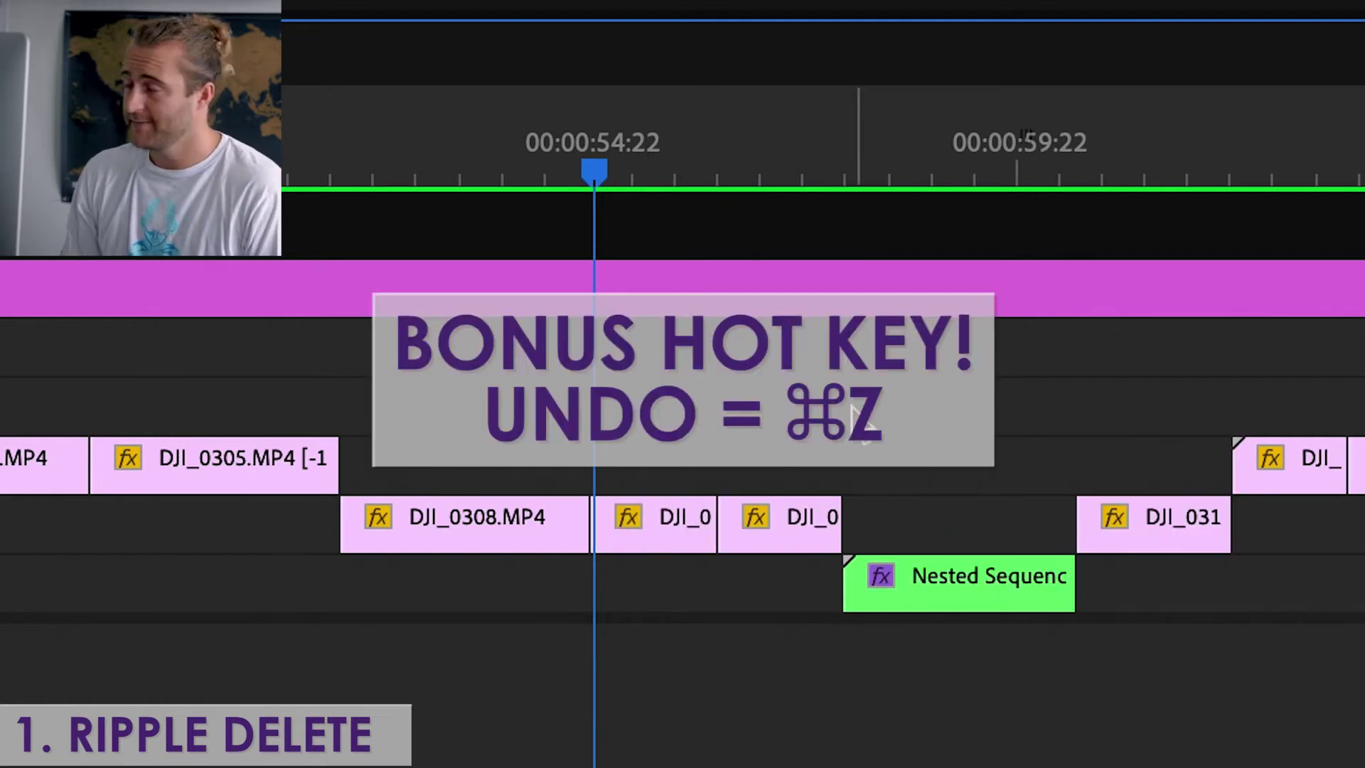
# Ripple-delete the middle DJI_0308 clip with Option+Delete, then undo the deletion
pyautogui.press('=')
pyautogui.click(654, 174)
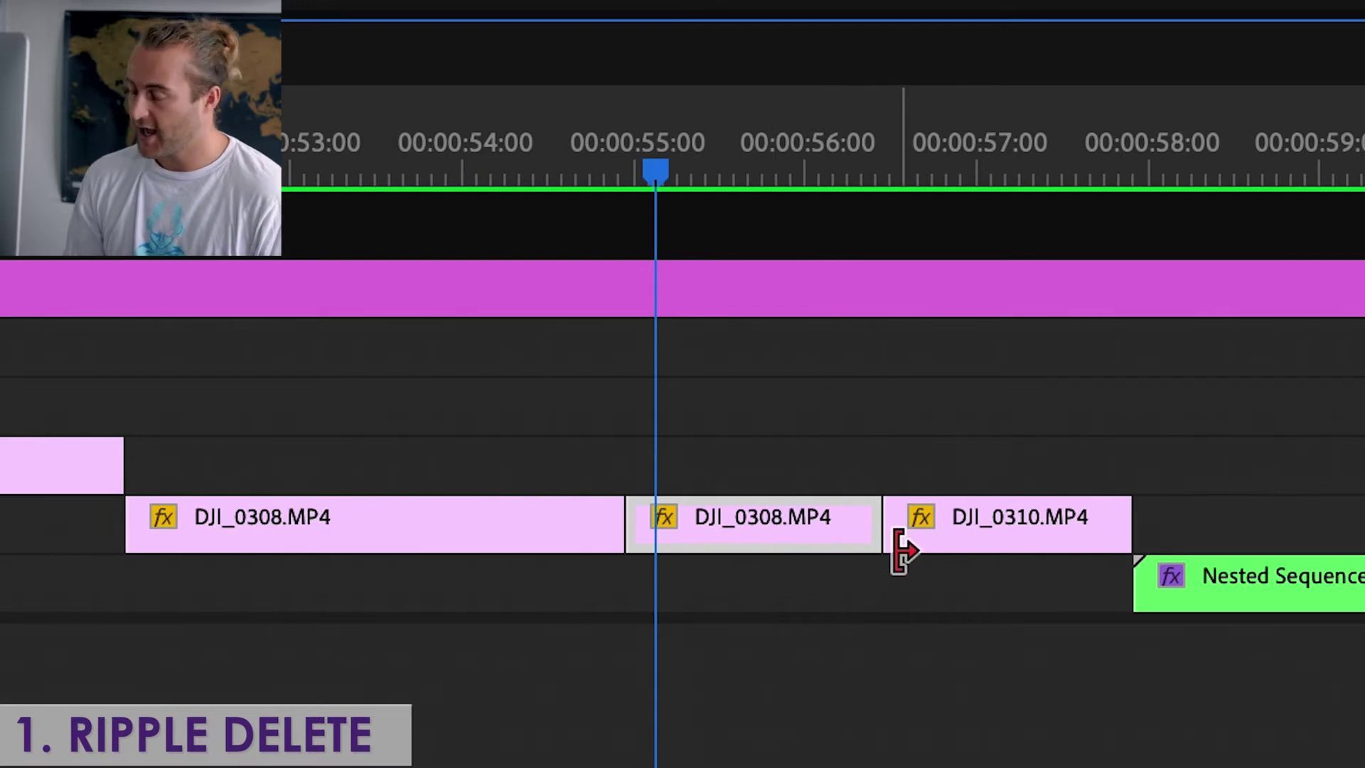
pyautogui.hotkey('alt', 'Delete')
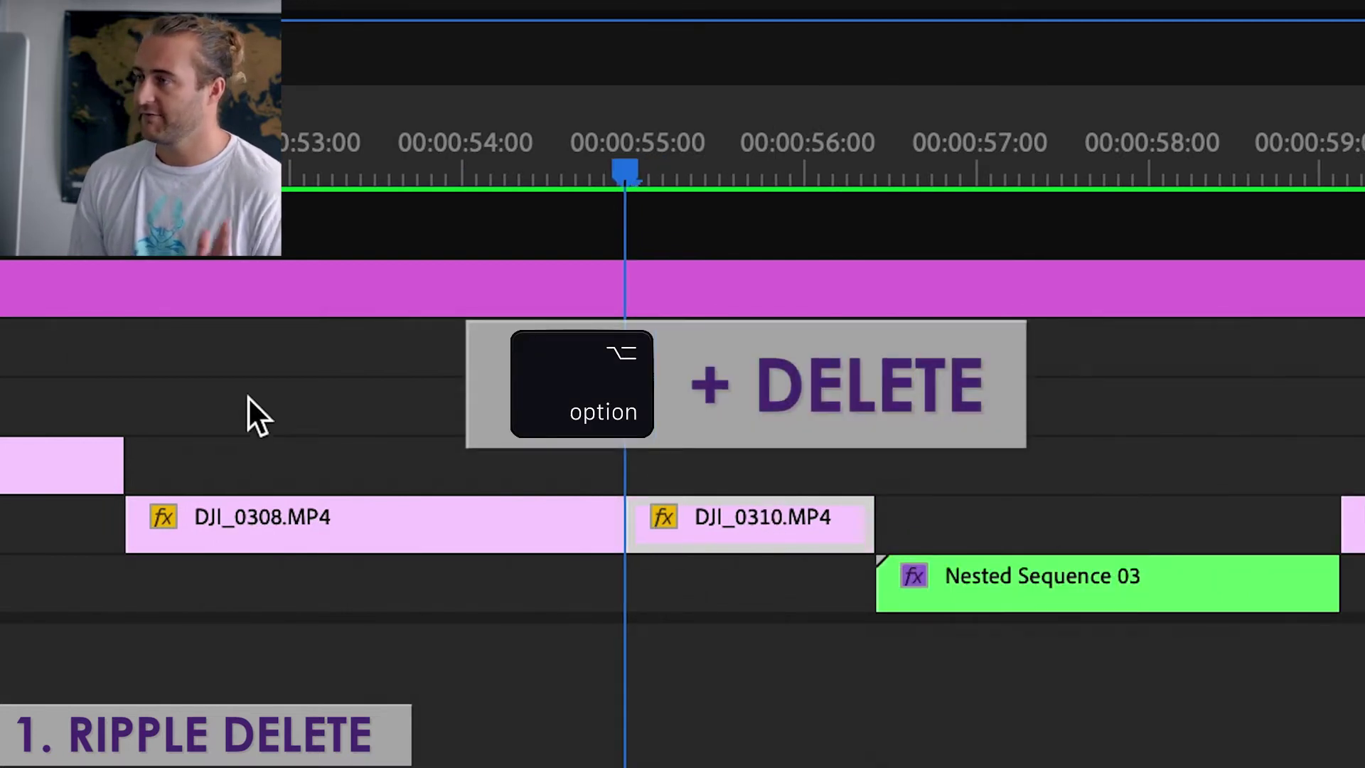
pyautogui.press('-')
pyautogui.press('-')
pyautogui.press('-')
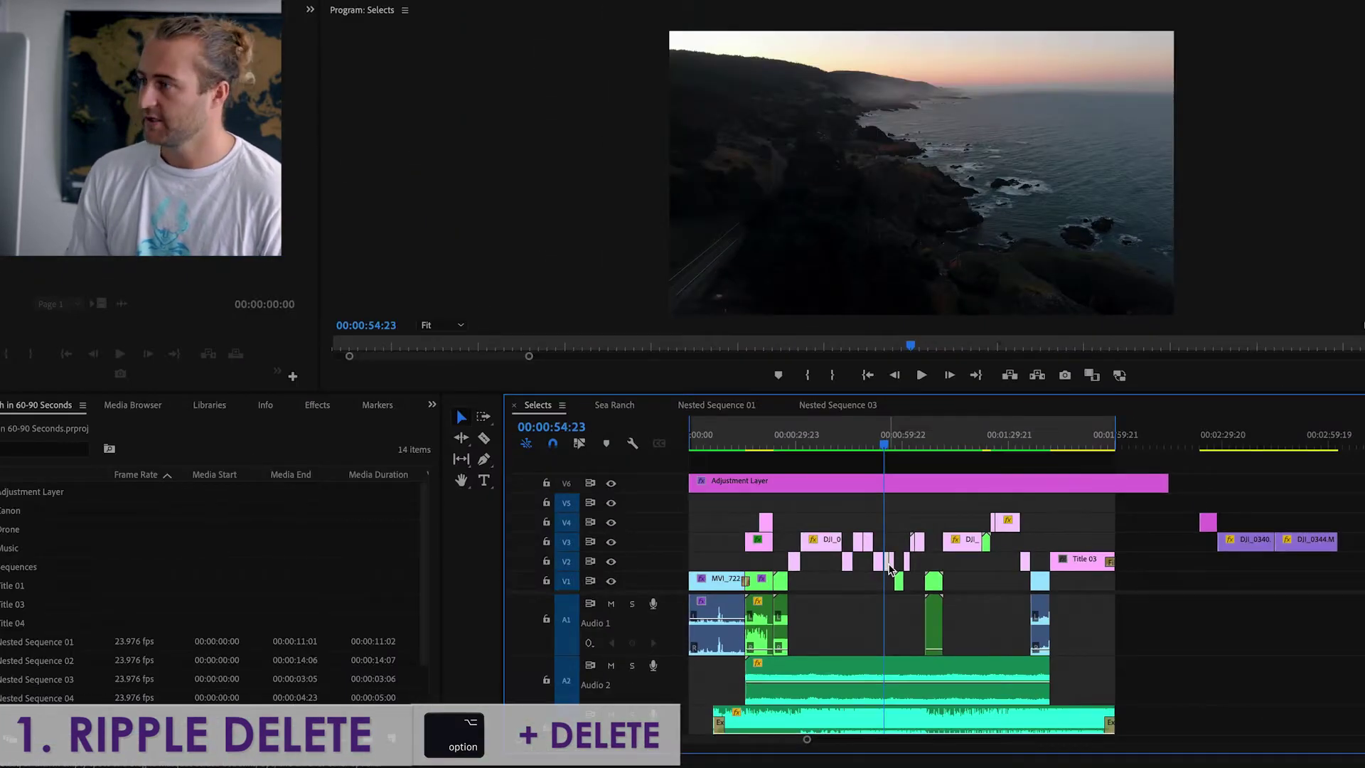
pyautogui.hotkey('alt', 'Delete')
pyautogui.press('super+z')
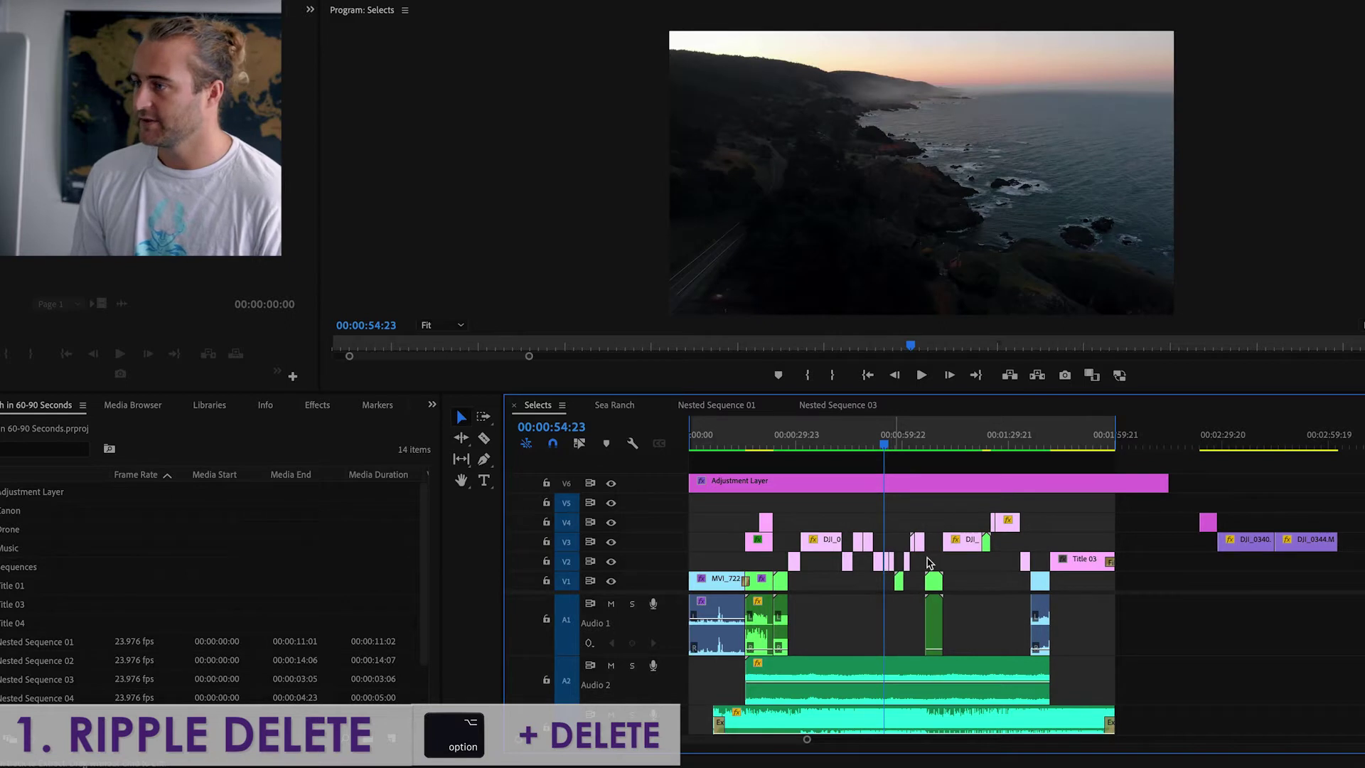
pyautogui.press('\\')
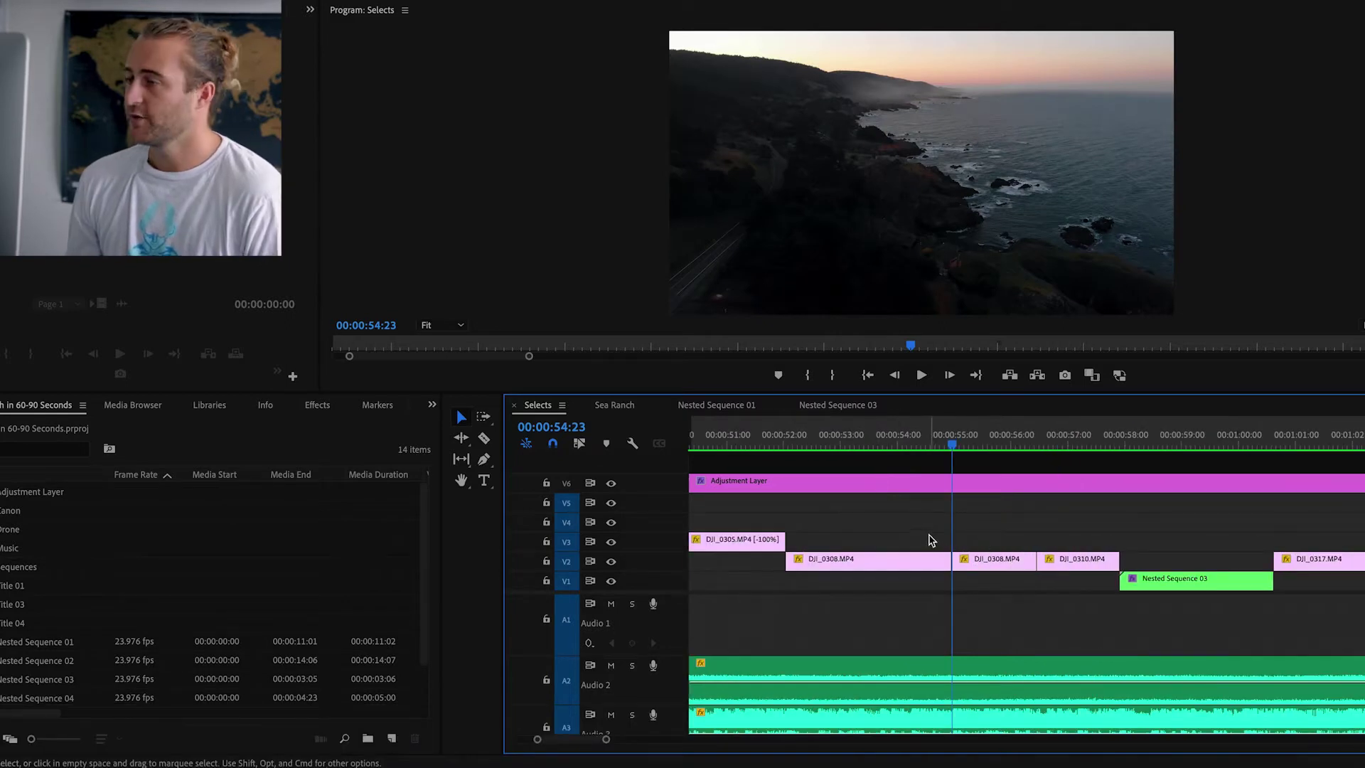
# Ripple-trim the second DJI_0308 clip's end so DJI_0310 and Nested Sequence 03 shift left
pyautogui.click(921, 444)
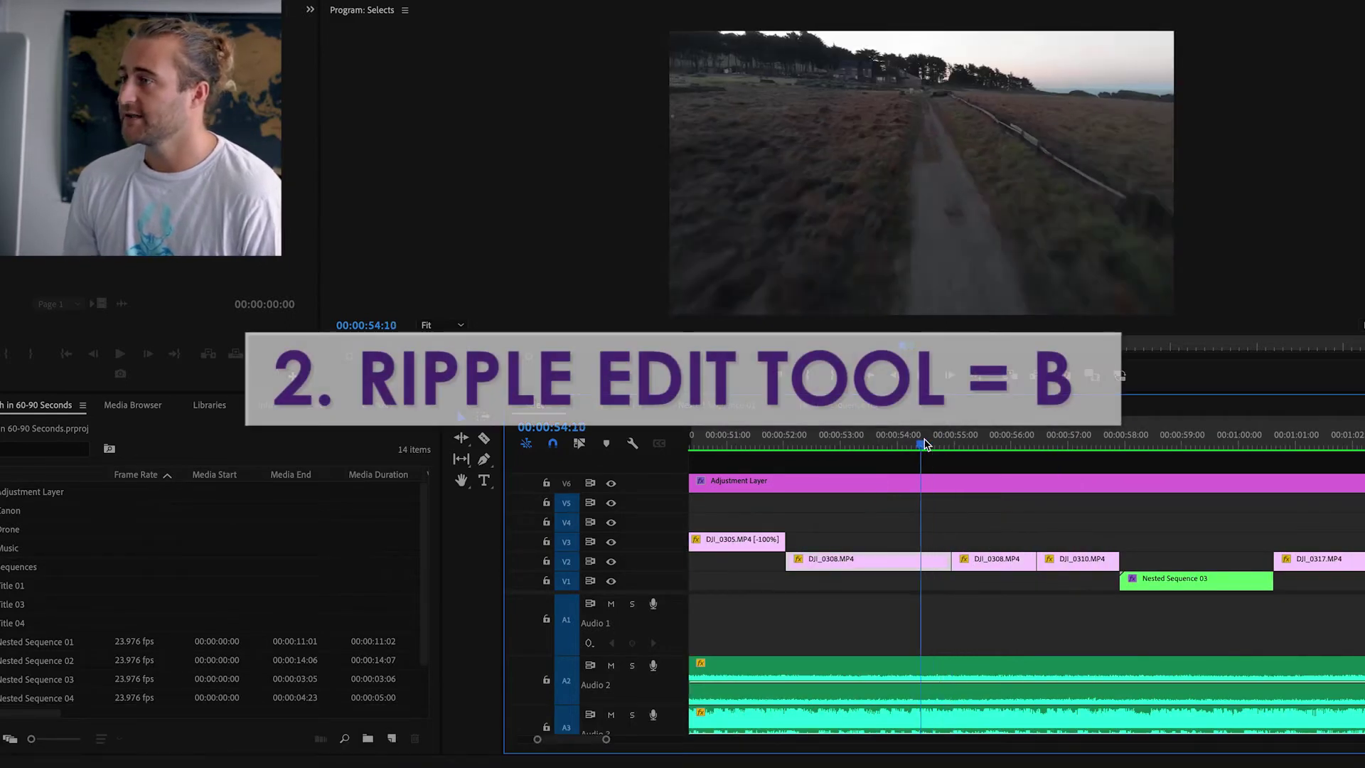
pyautogui.moveTo(925, 443); pyautogui.dragTo(1008, 446)
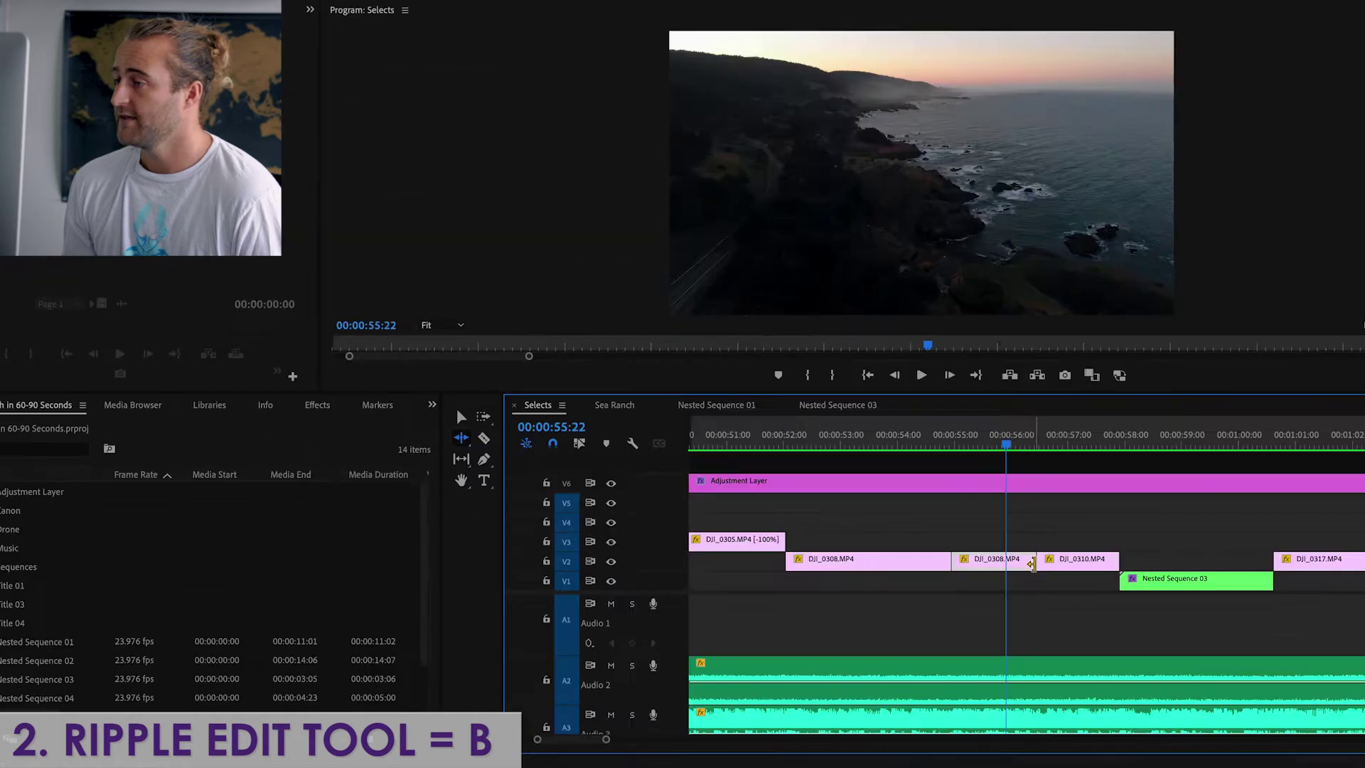
pyautogui.moveTo(1032, 562); pyautogui.dragTo(1008, 561)
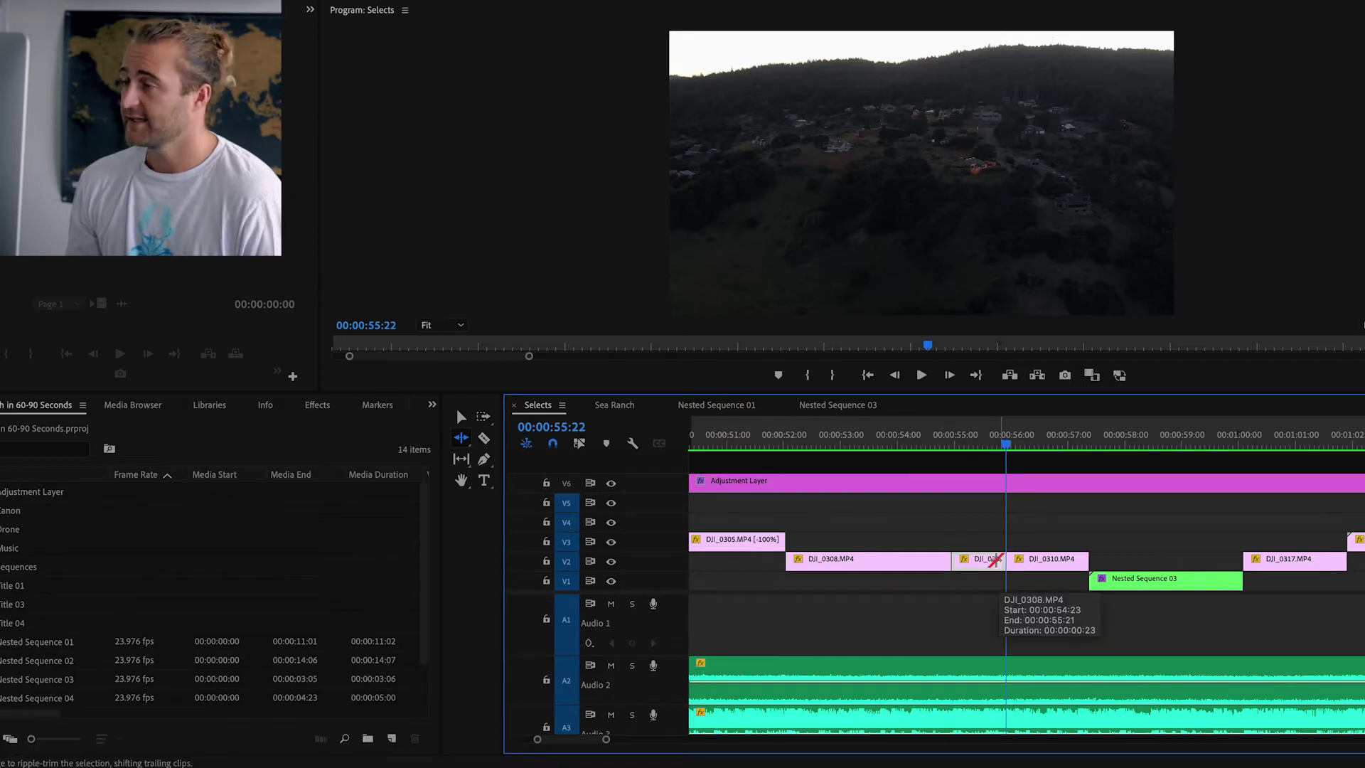
pyautogui.press('v')
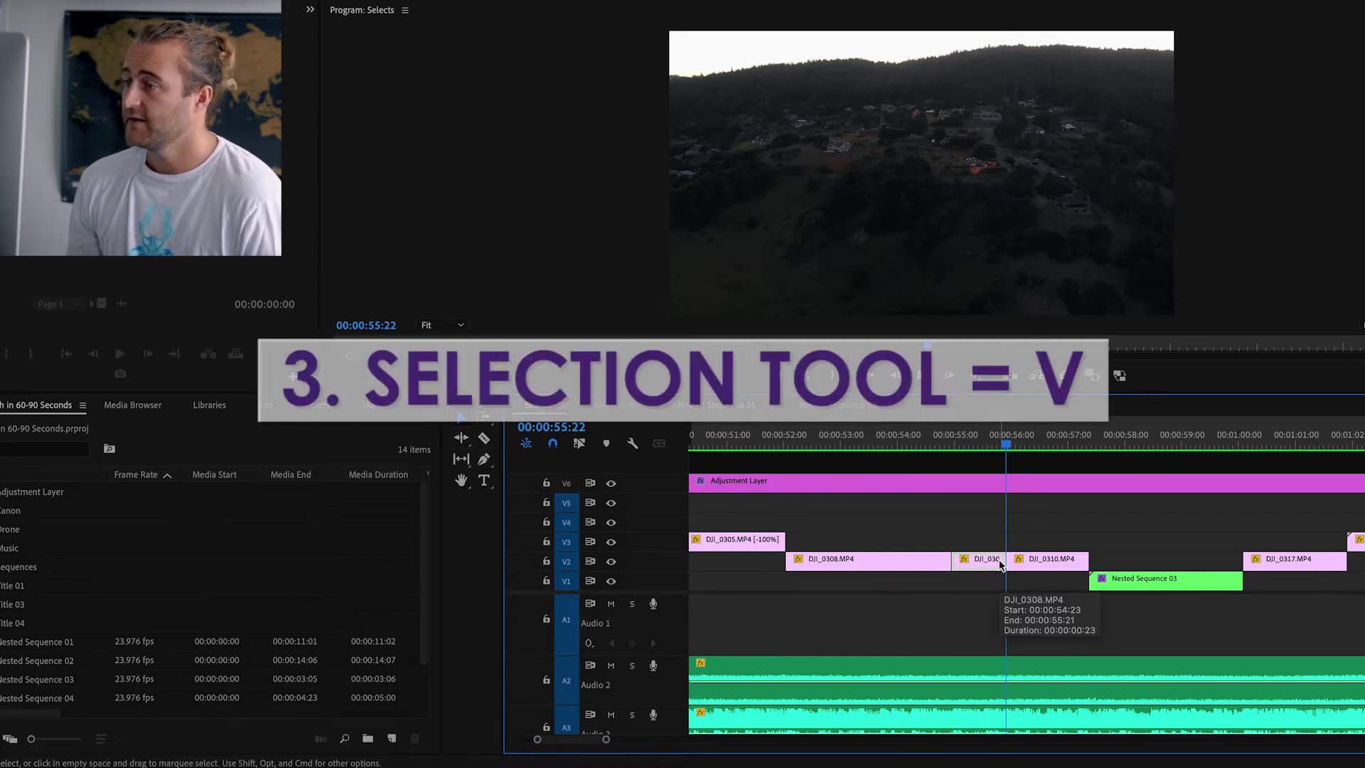
pyautogui.hscroll(1, 995, 562)
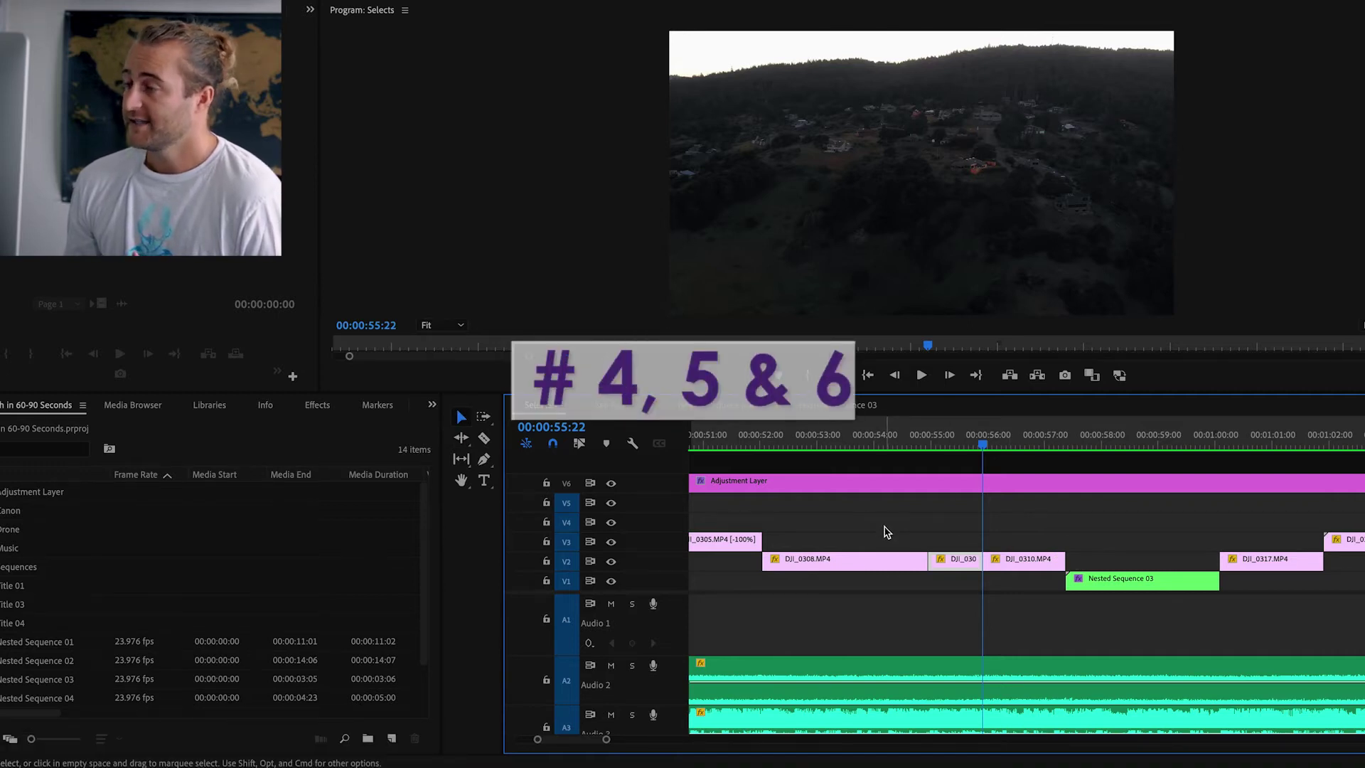
# Fit the timeline and play forward from about 00:00:12:08 at increasing speeds
pyautogui.press('-')
pyautogui.press('-')
pyautogui.press('-')
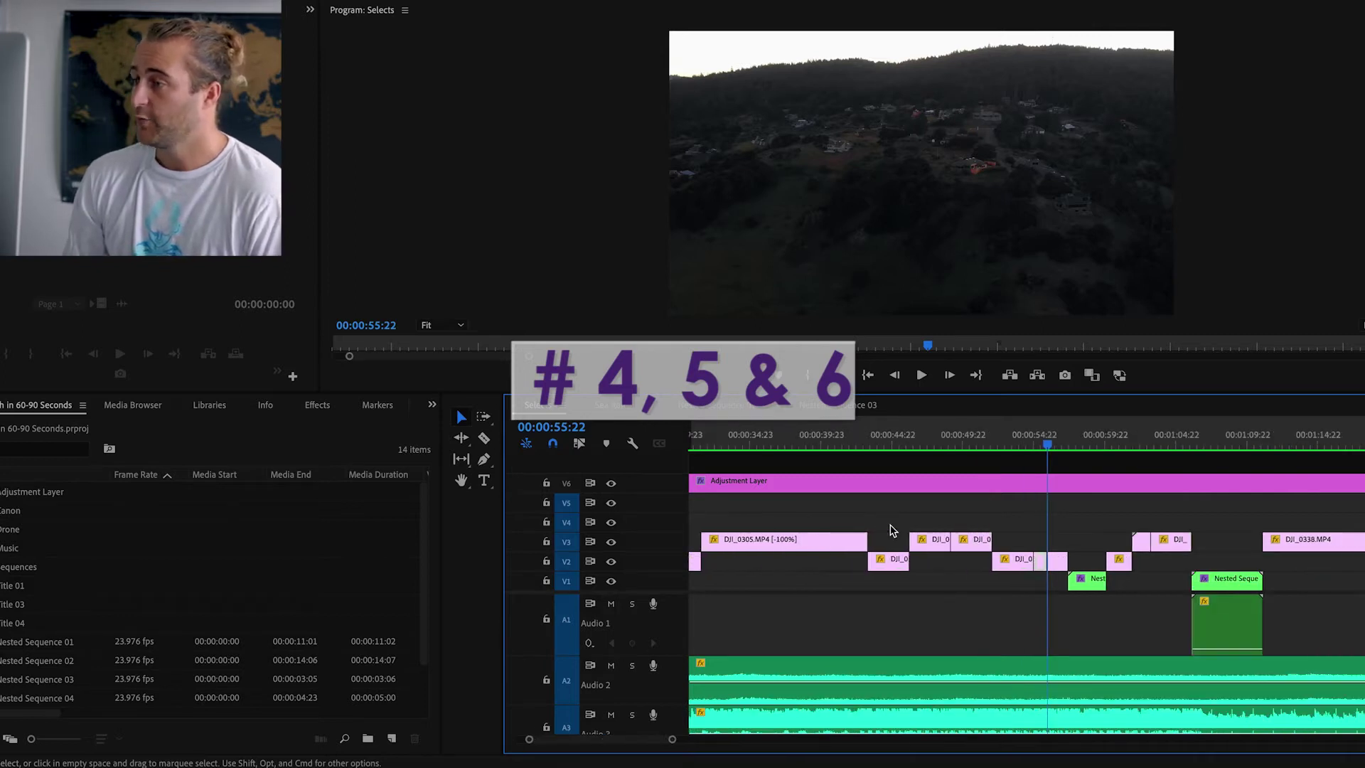
pyautogui.click(706, 436)
pyautogui.moveTo(707, 436); pyautogui.dragTo(733, 436)
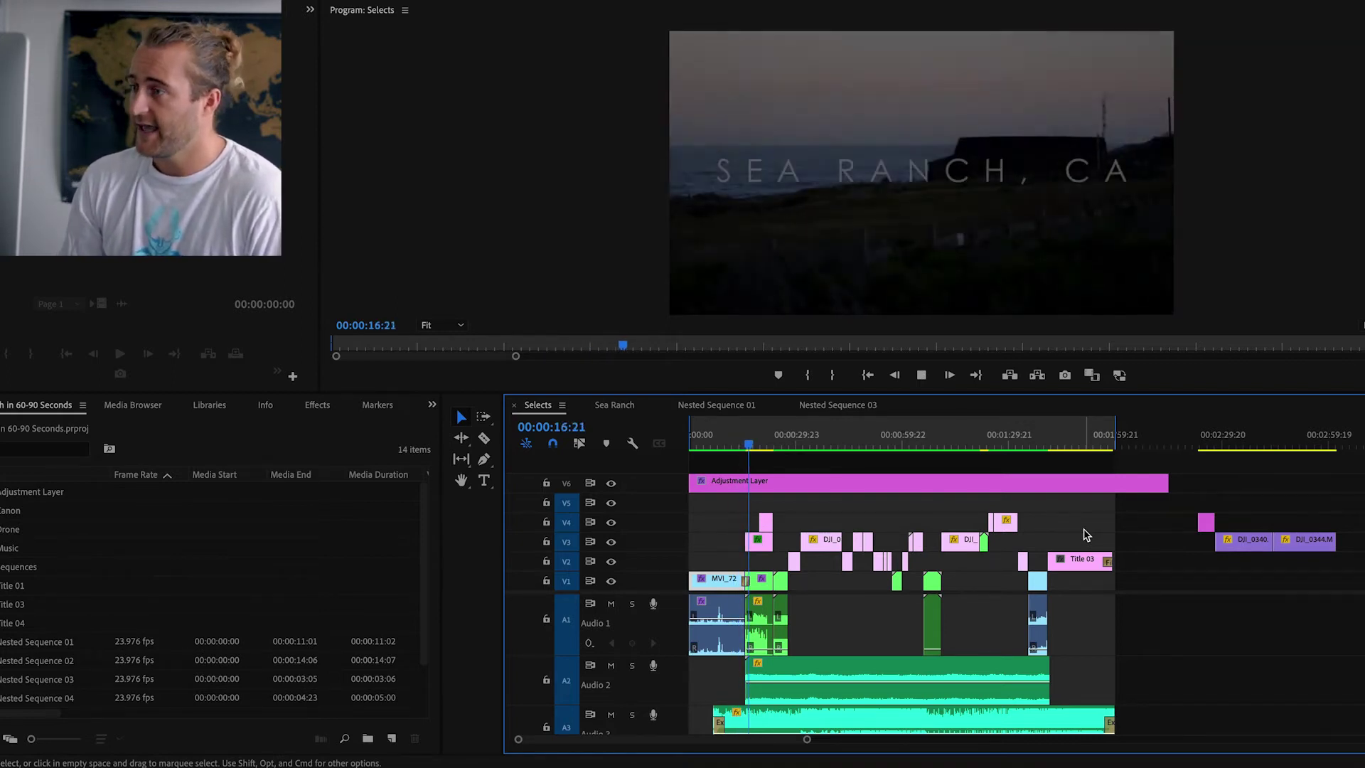
pyautogui.press('l')
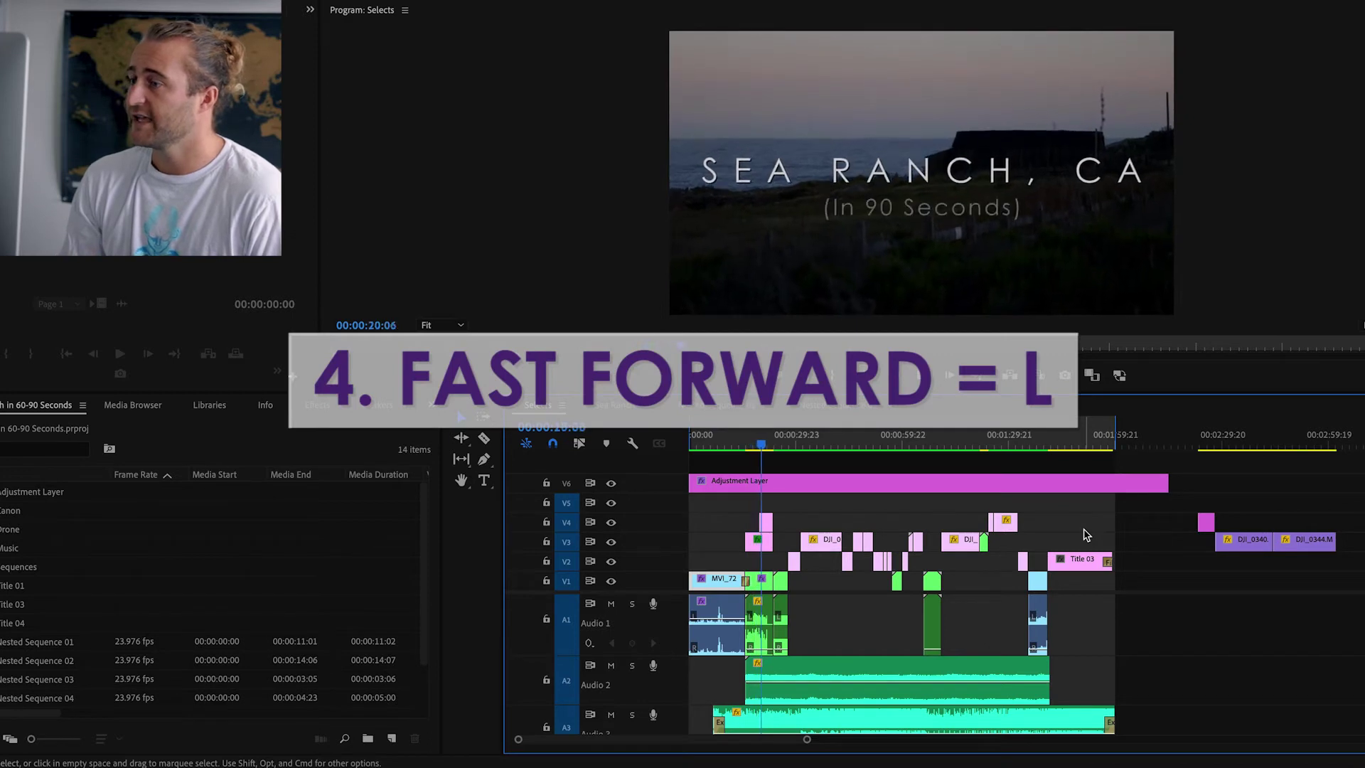
pyautogui.press('l')
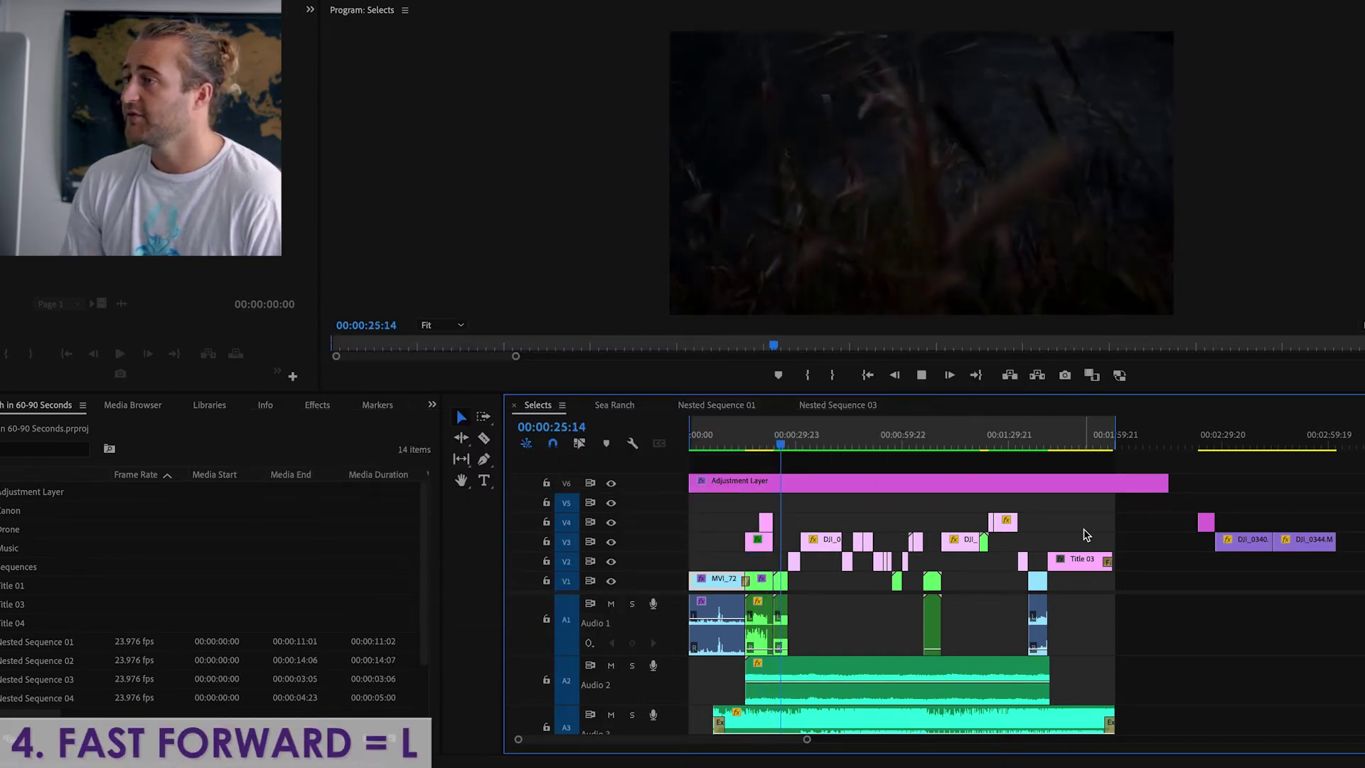
pyautogui.press('l')
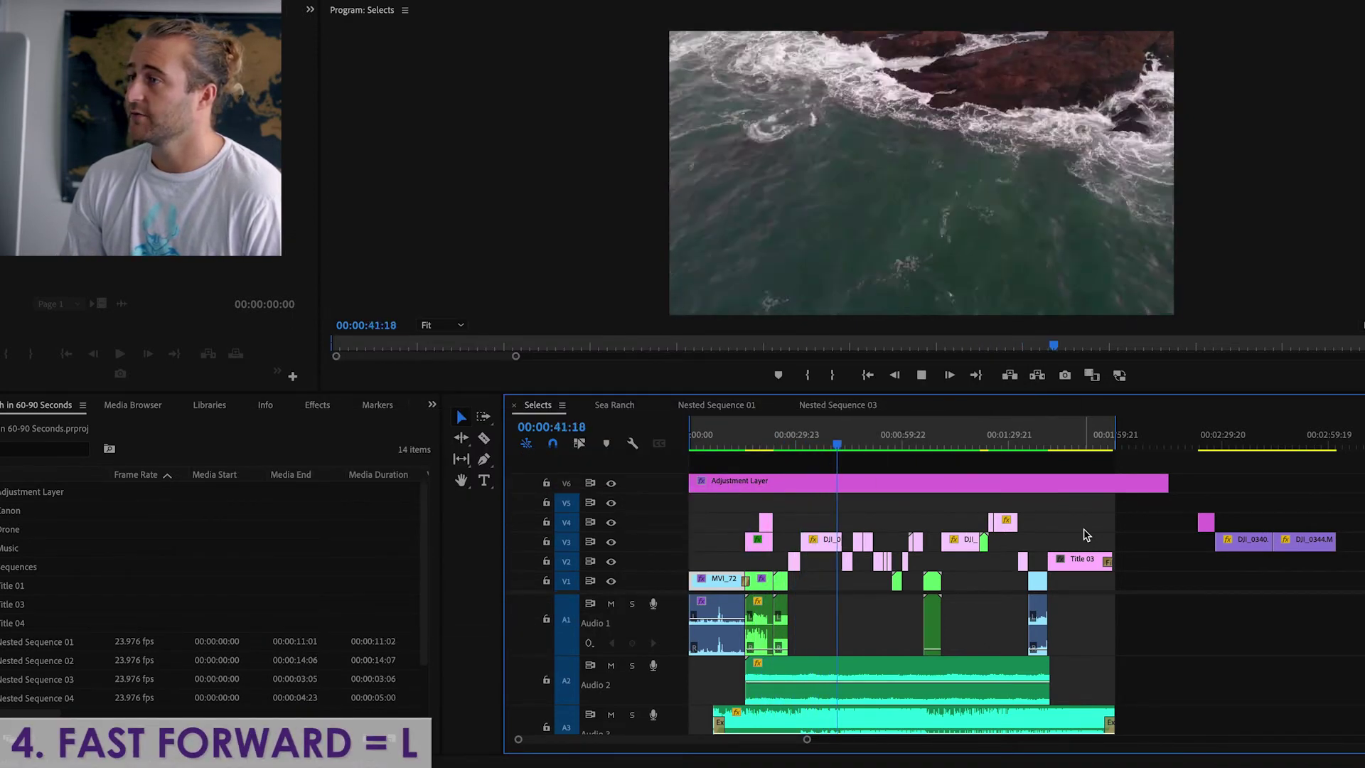
# Replay from the SEA RANCH, CA title, rewind, and stop at 00:00:28:14 on the sunset shot
pyautogui.click(771, 444)
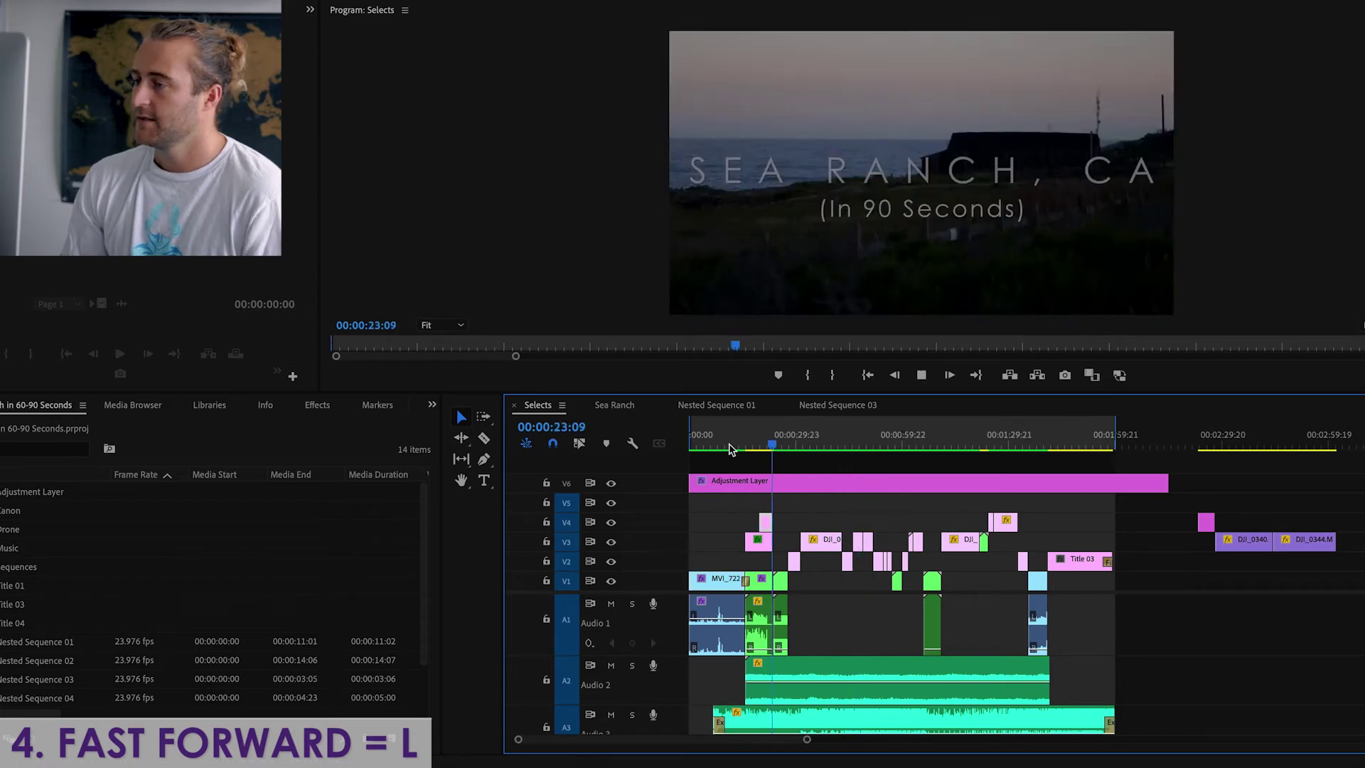
pyautogui.press('l')
pyautogui.press('l')
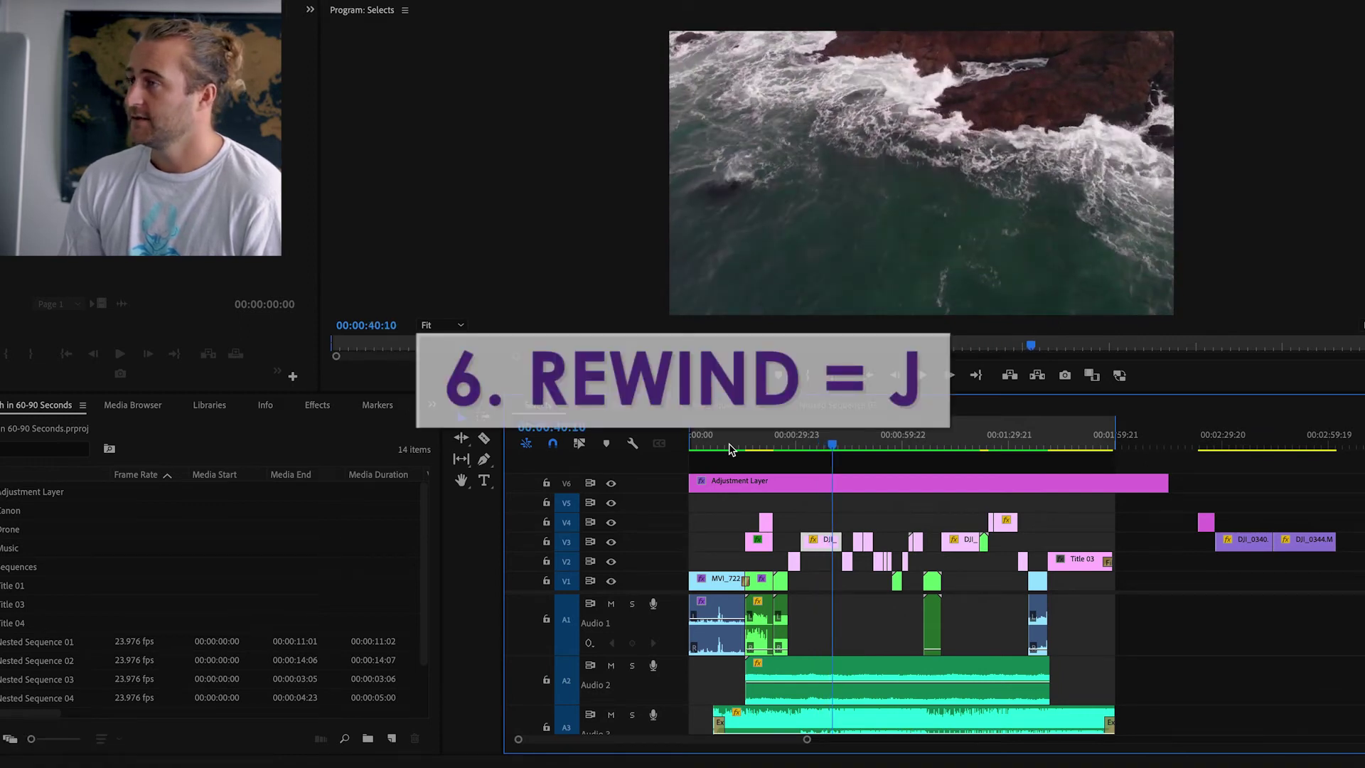
pyautogui.press('l')
pyautogui.press('j')
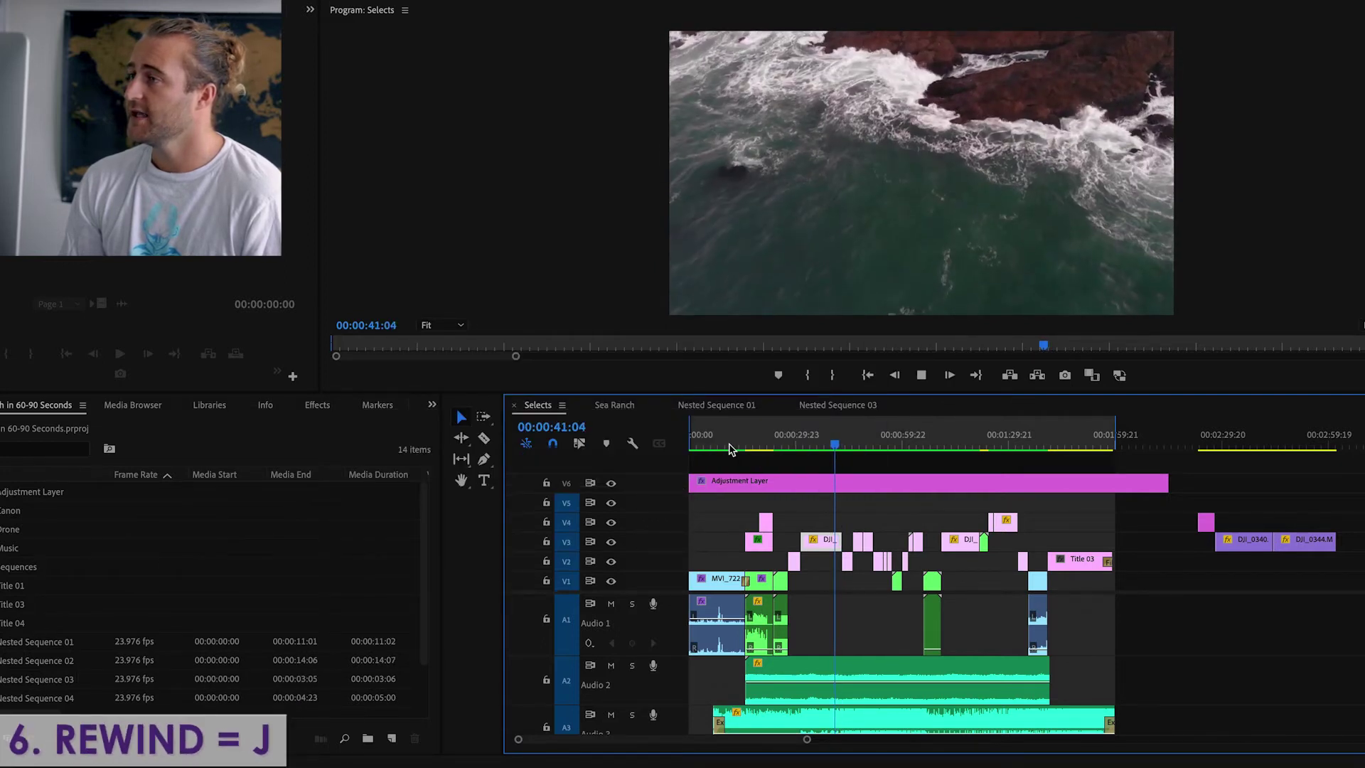
pyautogui.press('j')
pyautogui.press('j')
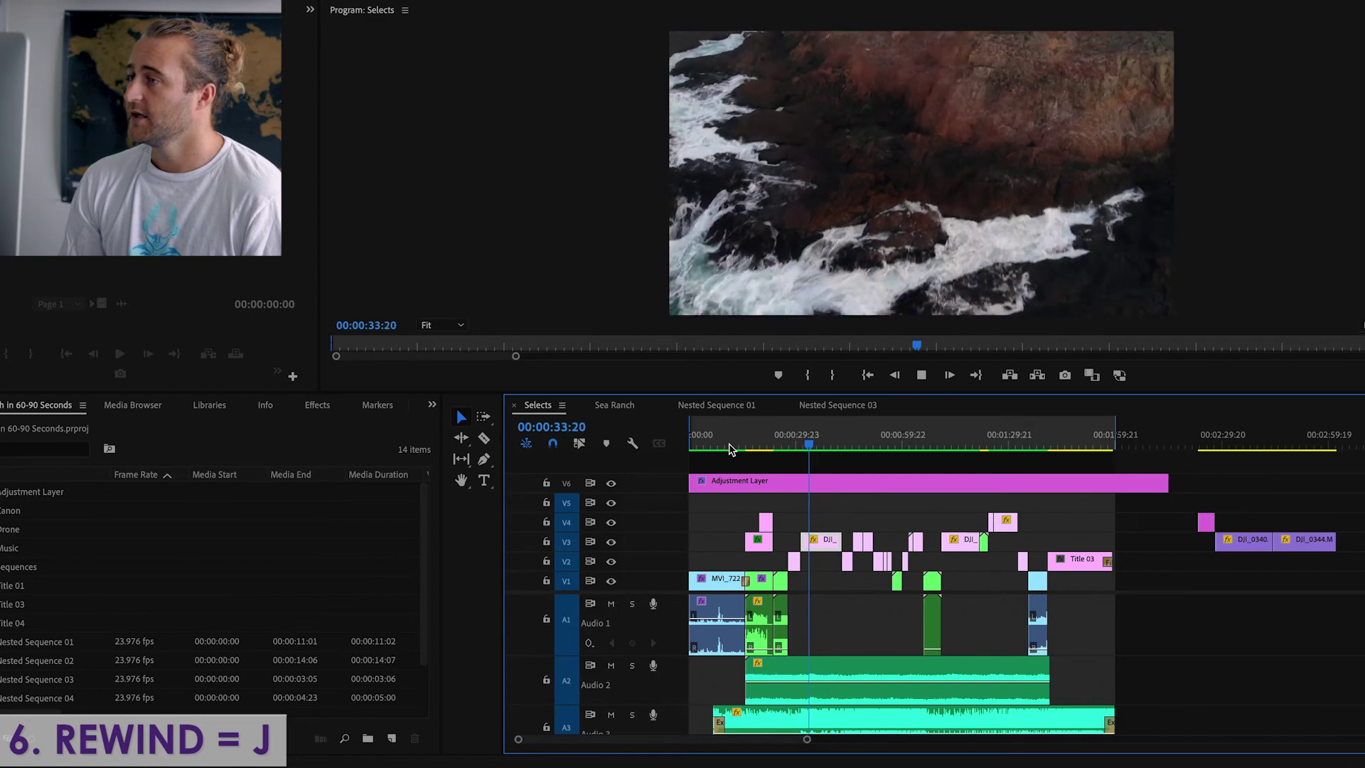
pyautogui.press('k')
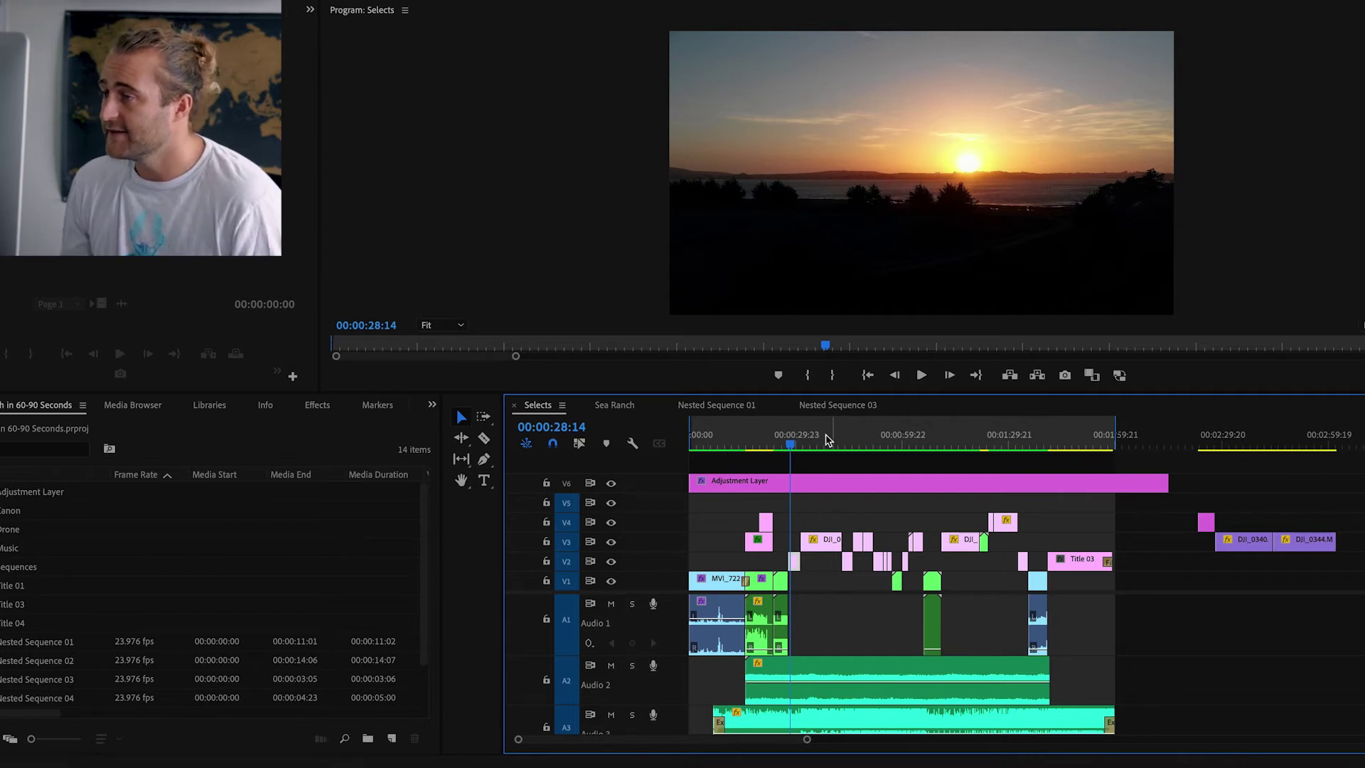
pyautogui.moveTo(785, 436); pyautogui.dragTo(1047, 438)
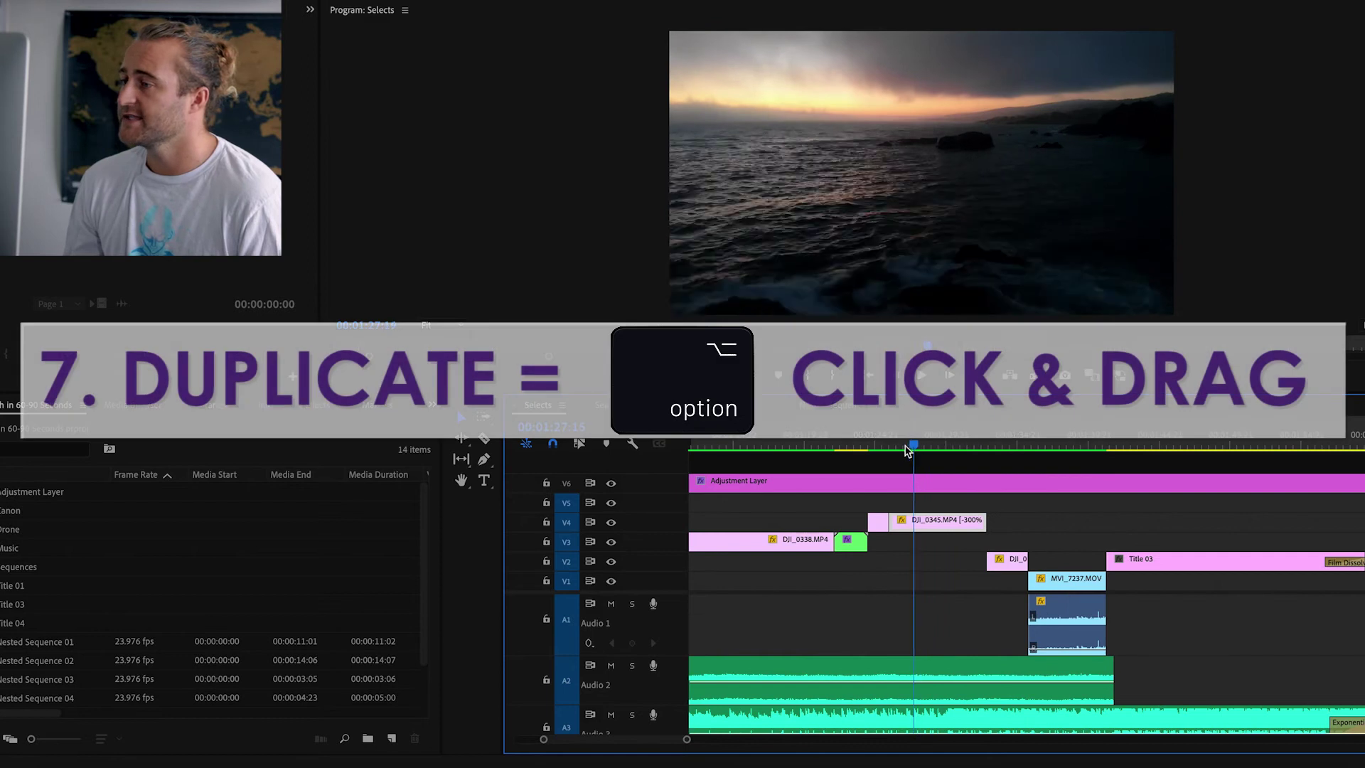
# Scrub the DJI_0345 dusk sea footage around 00:01:26 and place a copy later on V4
pyautogui.moveTo(905, 444); pyautogui.dragTo(945, 453)
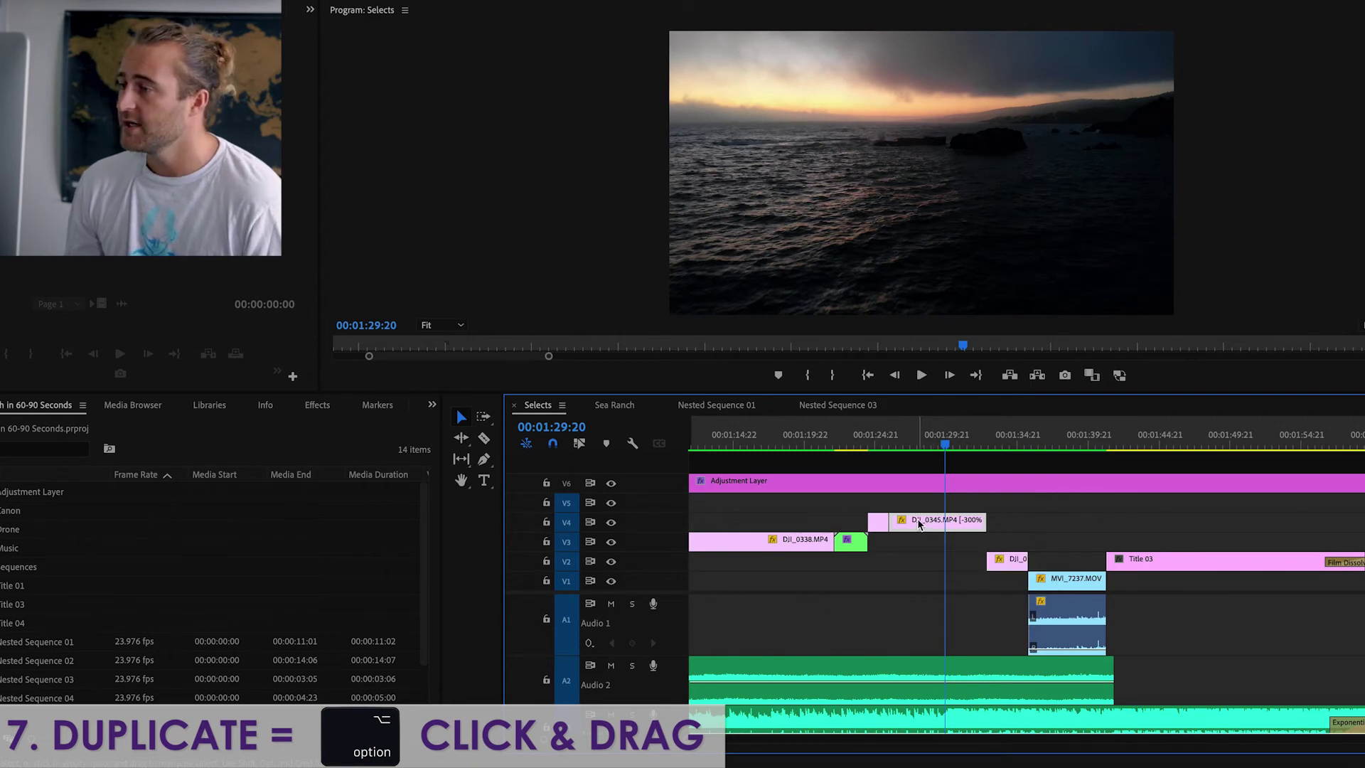
pyautogui.moveTo(916, 524); pyautogui.dragTo(1072, 521)
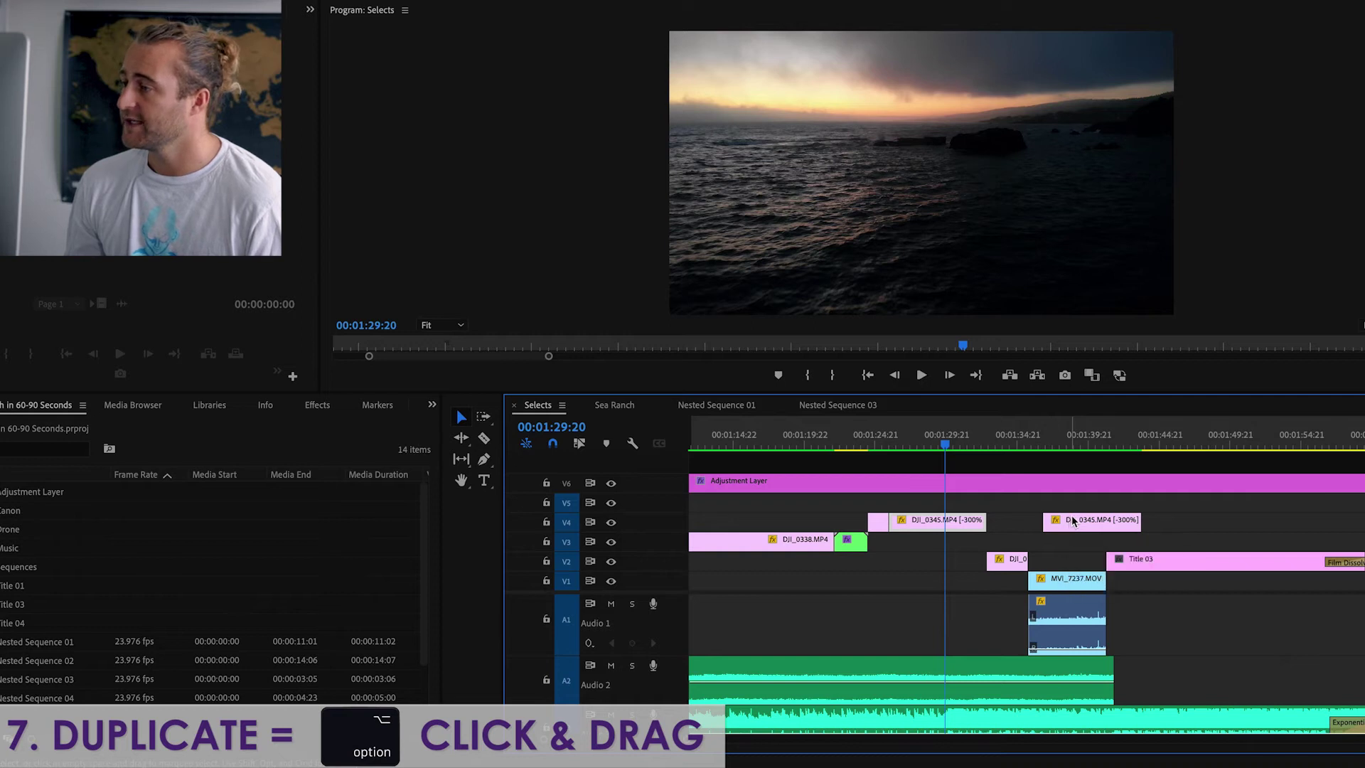
pyautogui.click(1081, 437)
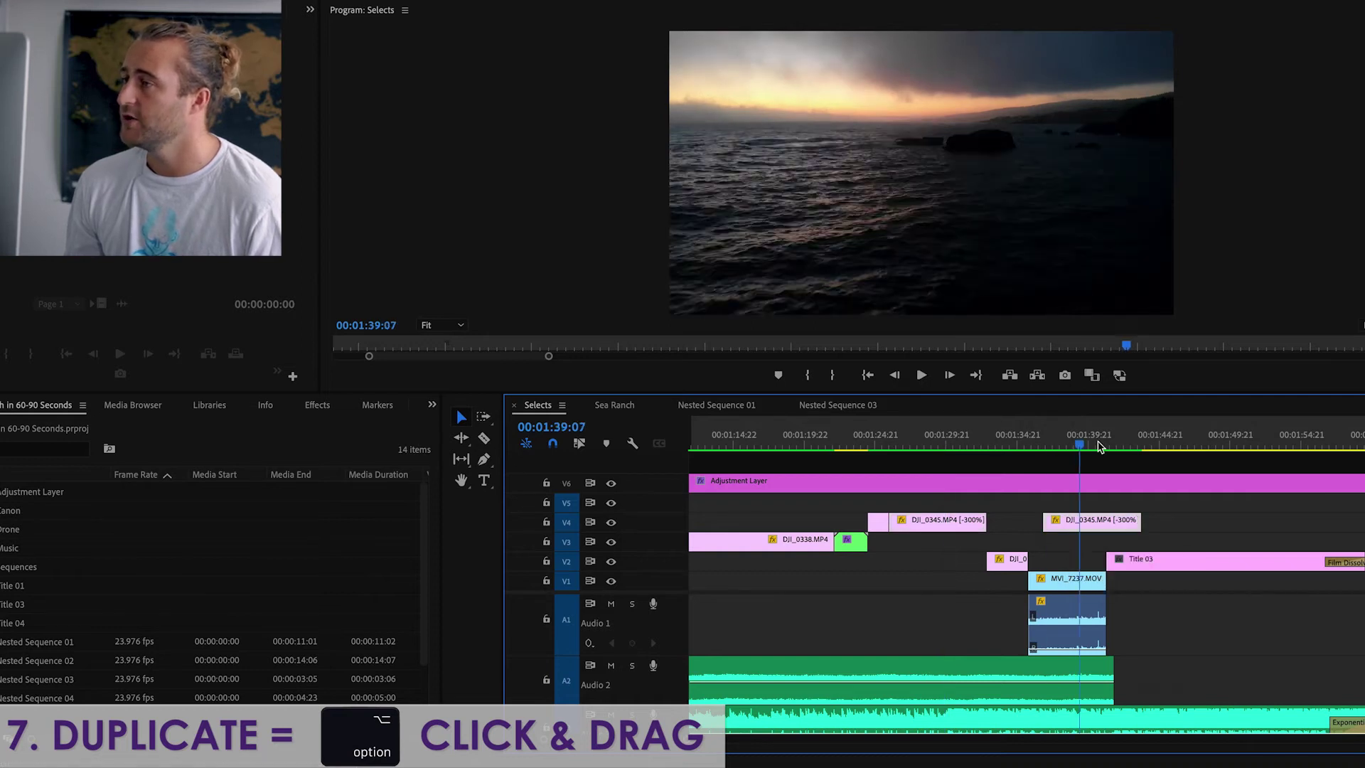
pyautogui.moveTo(930, 435); pyautogui.dragTo(985, 435)
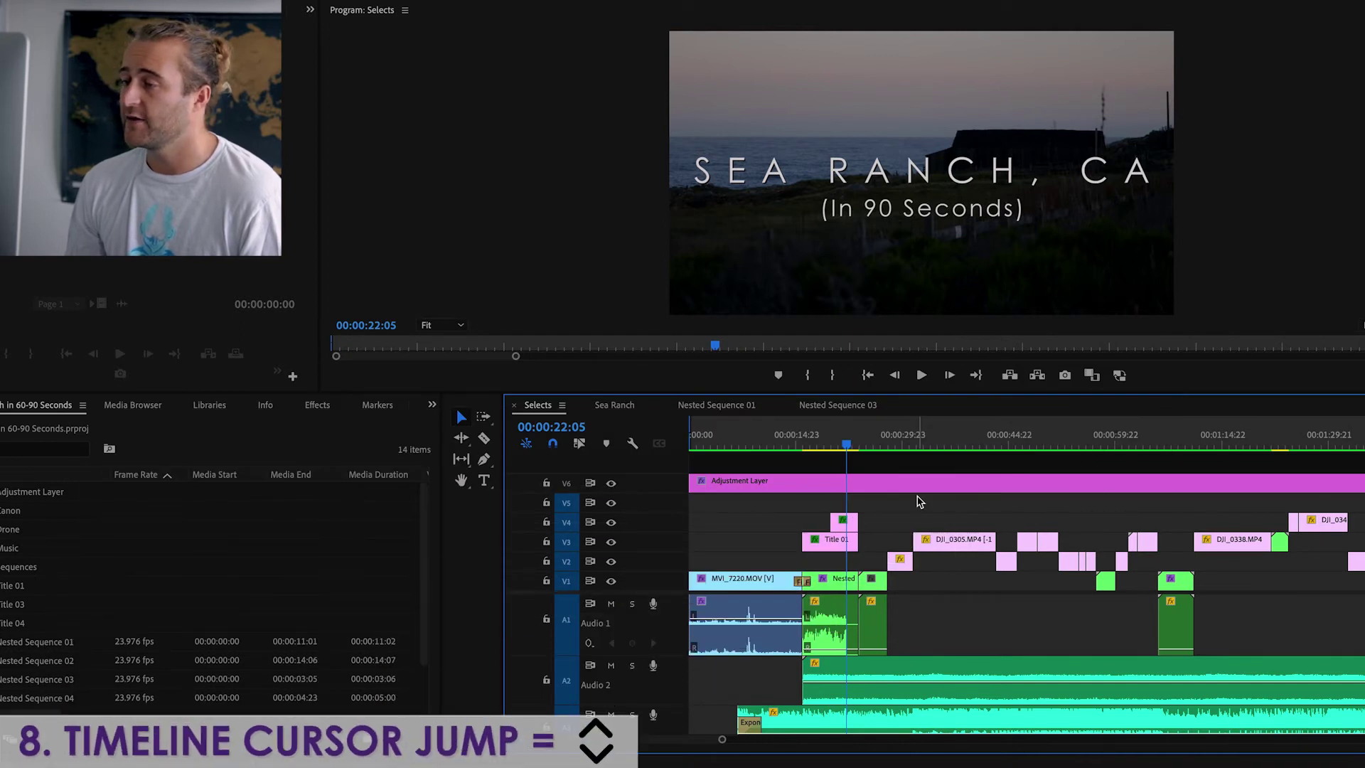
# Step forward through the next cuts, then back to the 00:00:23:23 cut at the dark grass shot
pyautogui.press('Down')
pyautogui.press('Down')
pyautogui.press('Down')
pyautogui.press('Down')
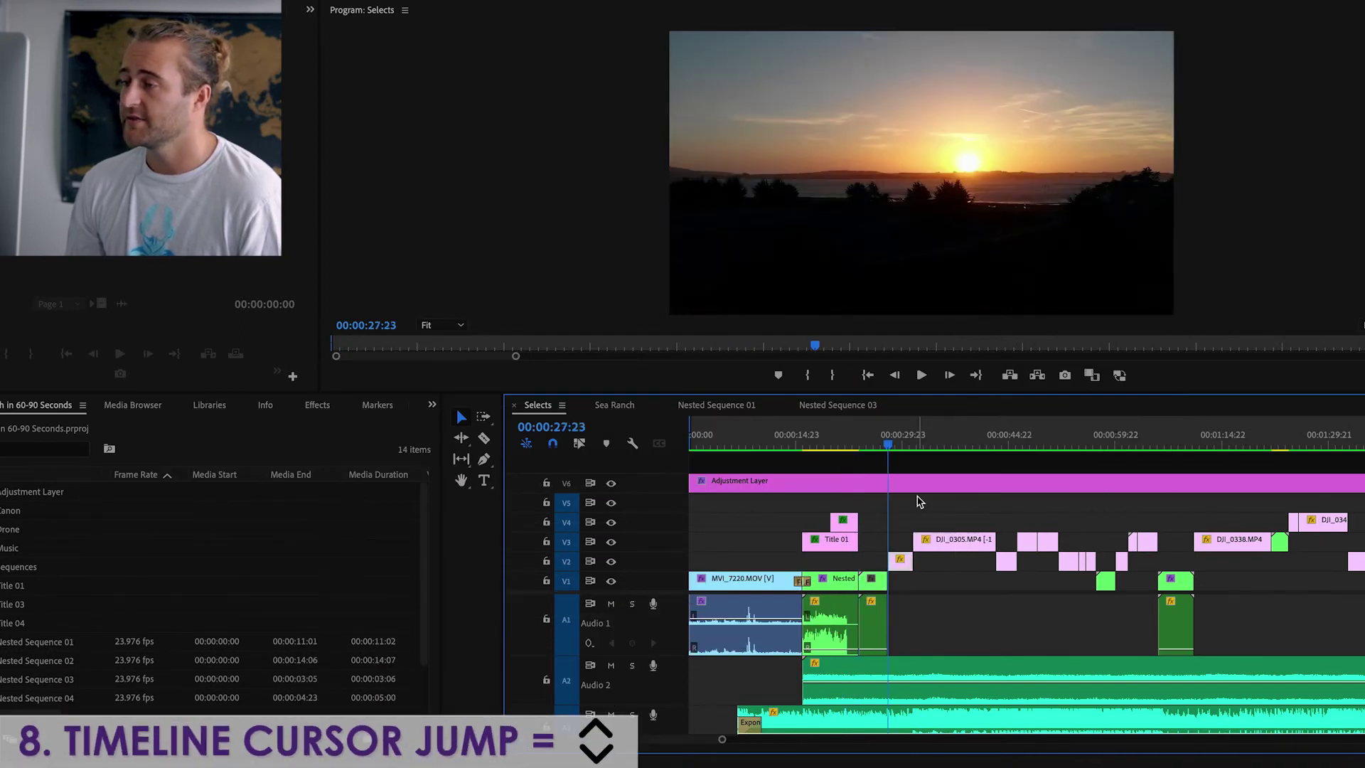
pyautogui.press('Down')
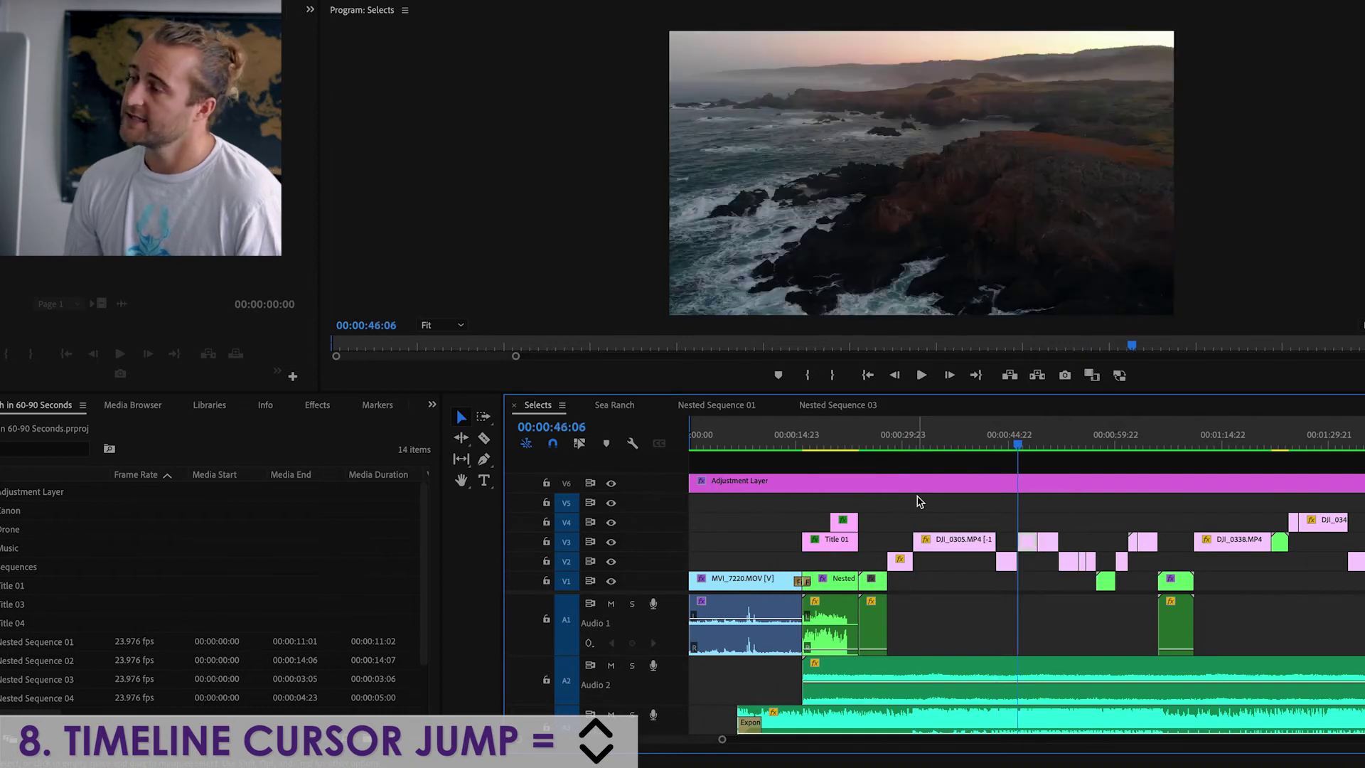
pyautogui.press('Up')
pyautogui.press('Up')
pyautogui.press('Up')
pyautogui.press('Up')
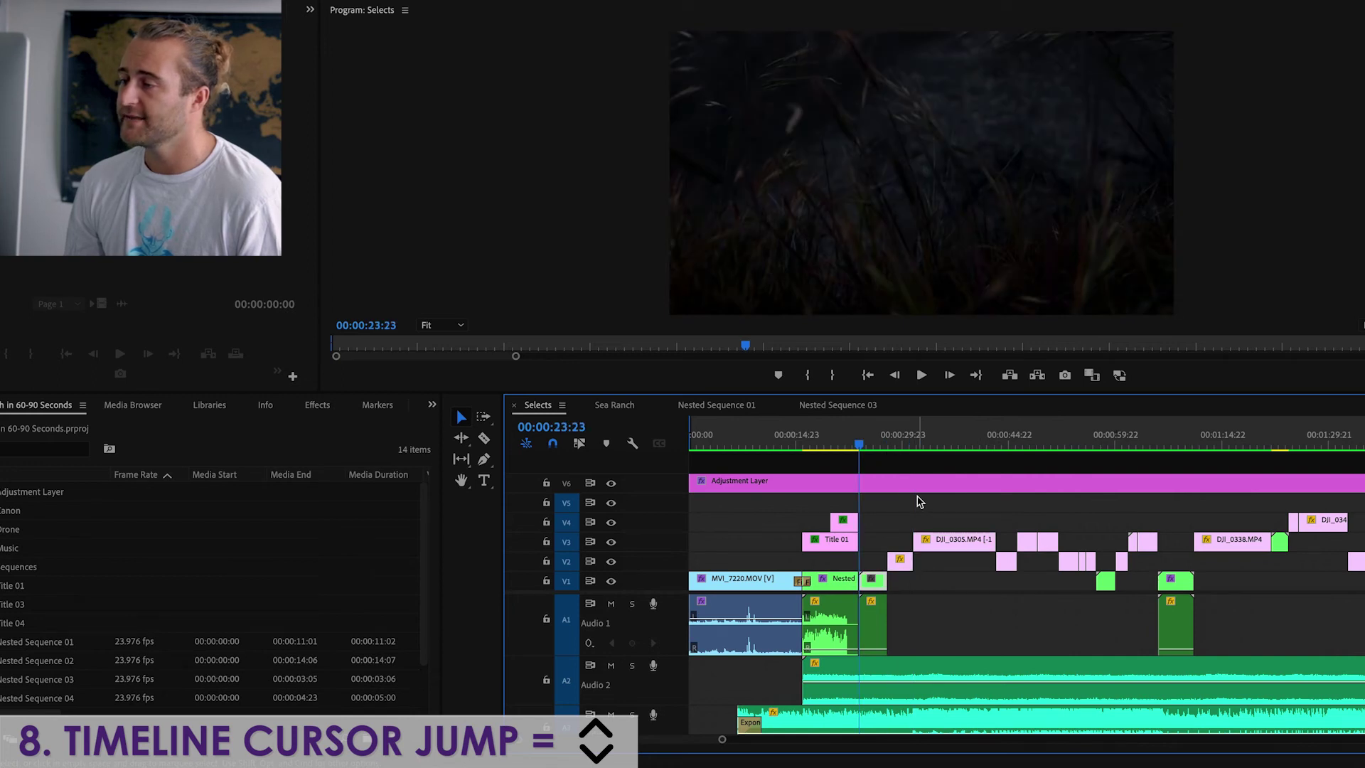
pyautogui.hscroll(1, 837, 511)
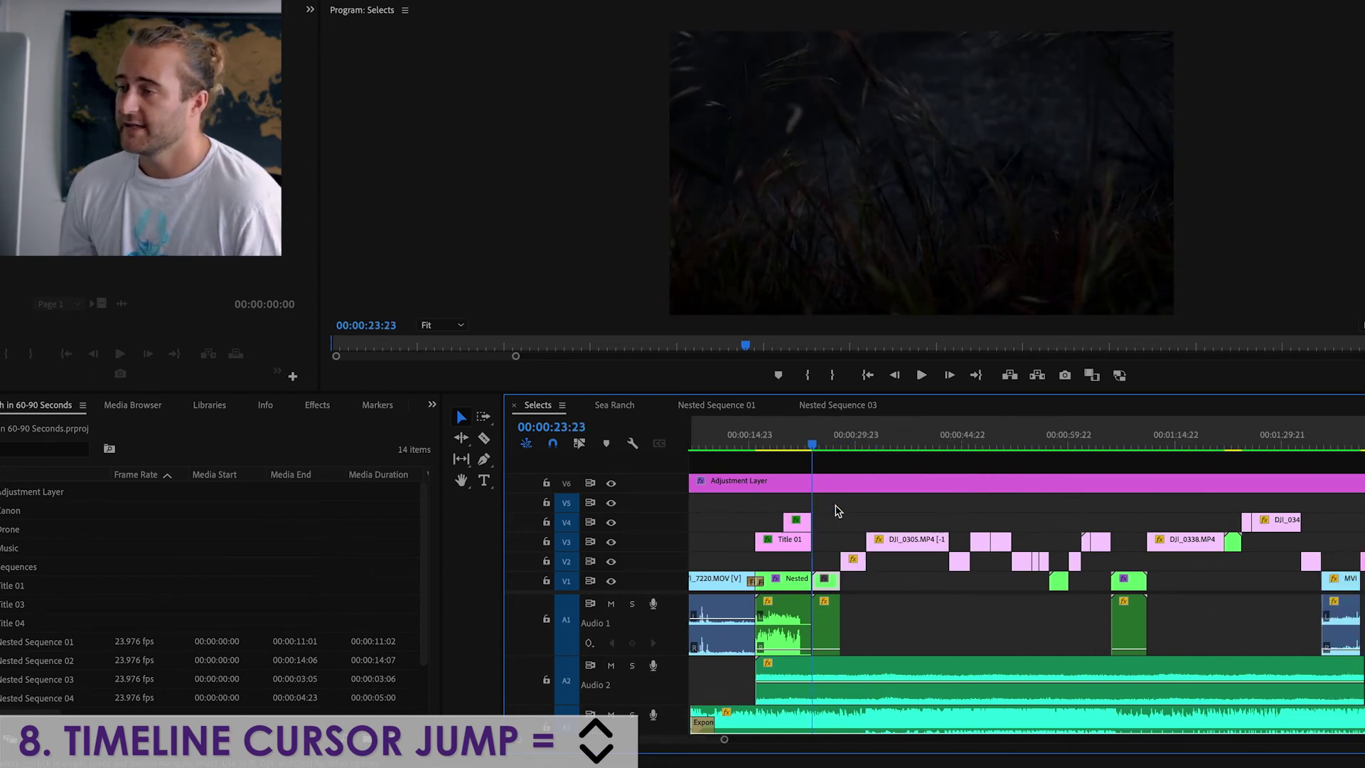
# Untarget video tracks V2–V5 and step through the V1 cuts past the grass shot
pyautogui.moveTo(569, 510); pyautogui.dragTo(574, 581)
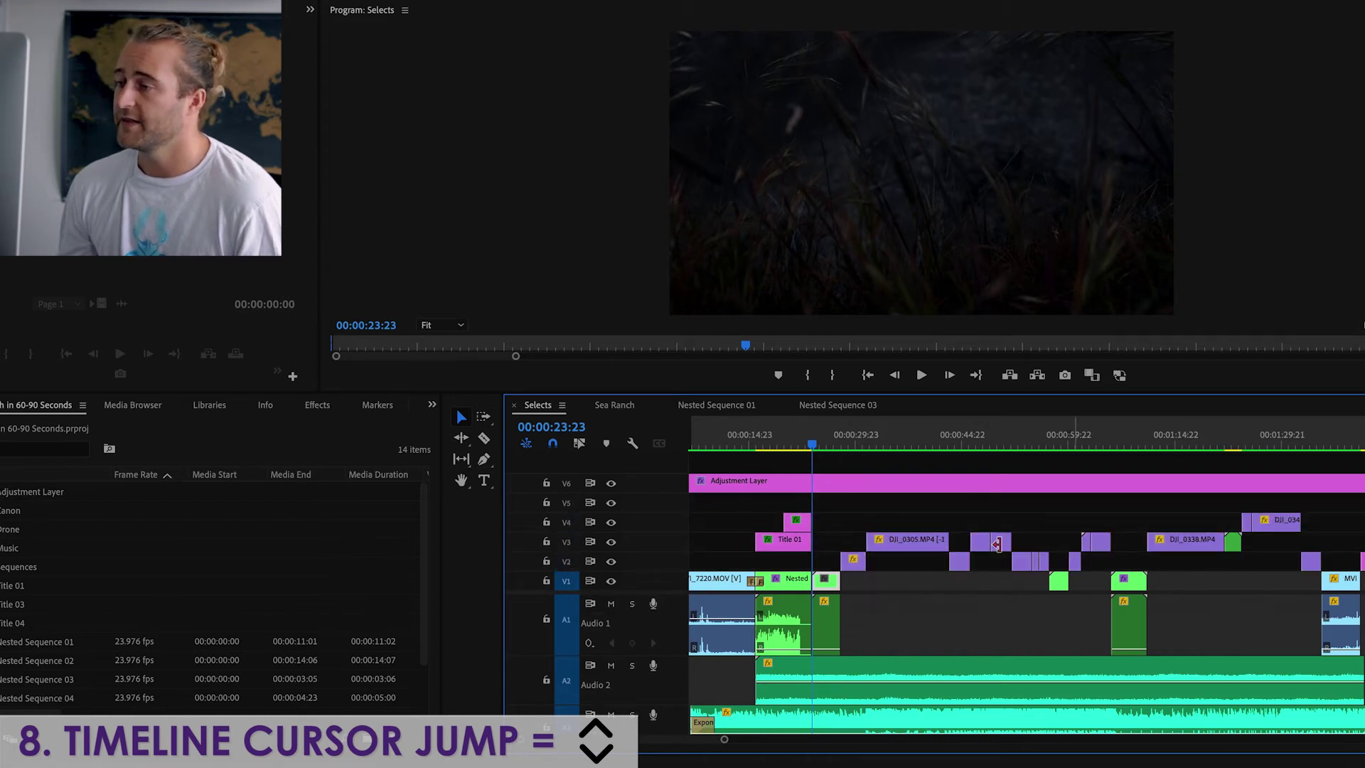
pyautogui.press('Up')
pyautogui.press('Up')
pyautogui.press('Up')
pyautogui.press('Up')
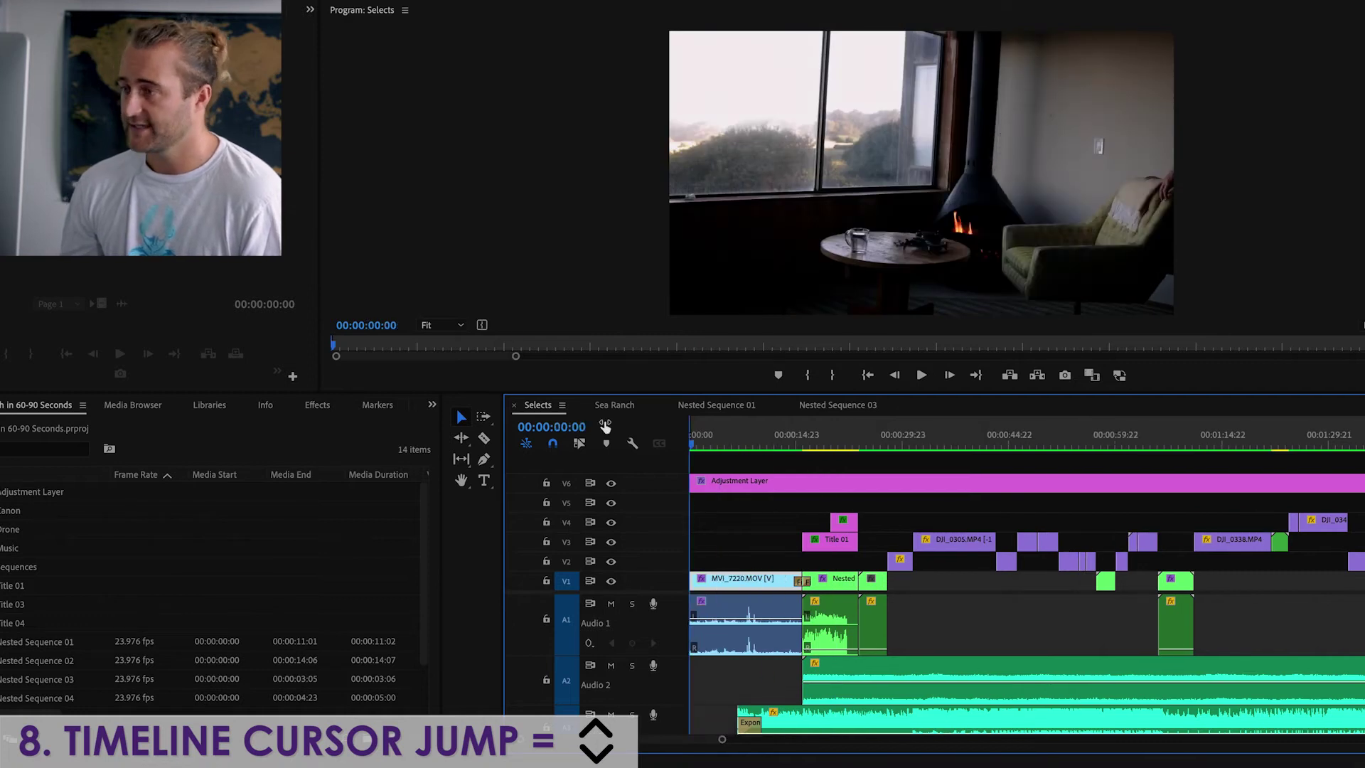
pyautogui.press('Down')
pyautogui.press('Down')
pyautogui.press('Down')
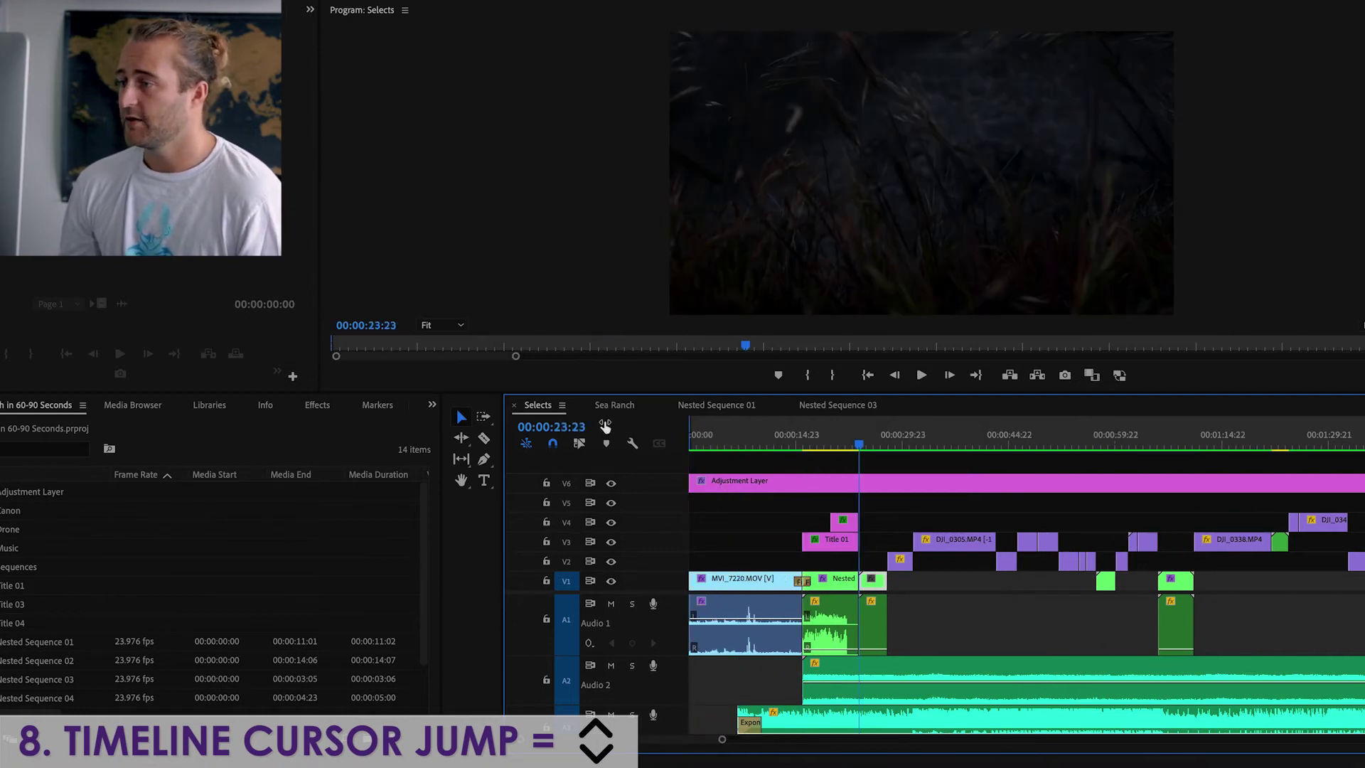
pyautogui.press('Down')
pyautogui.press('Down')
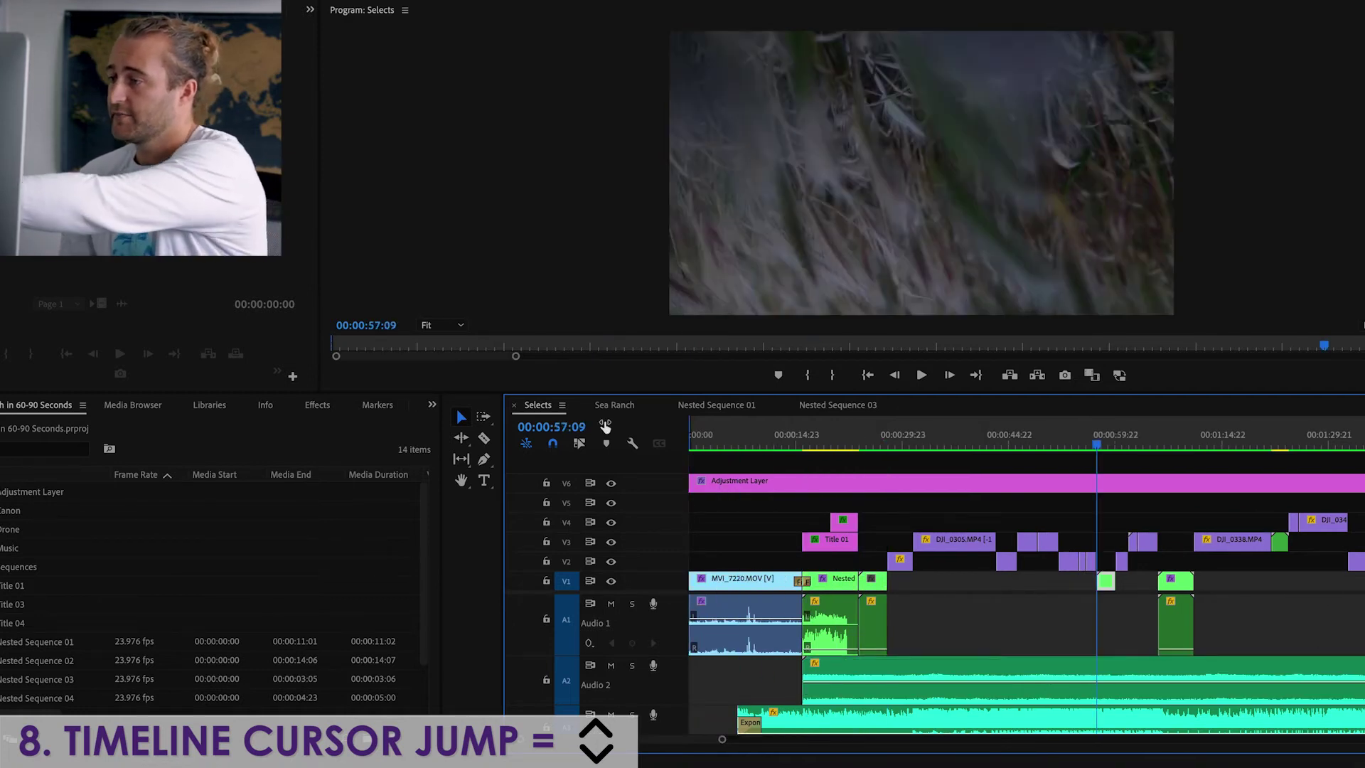
pyautogui.press('Down')
pyautogui.press('Down')
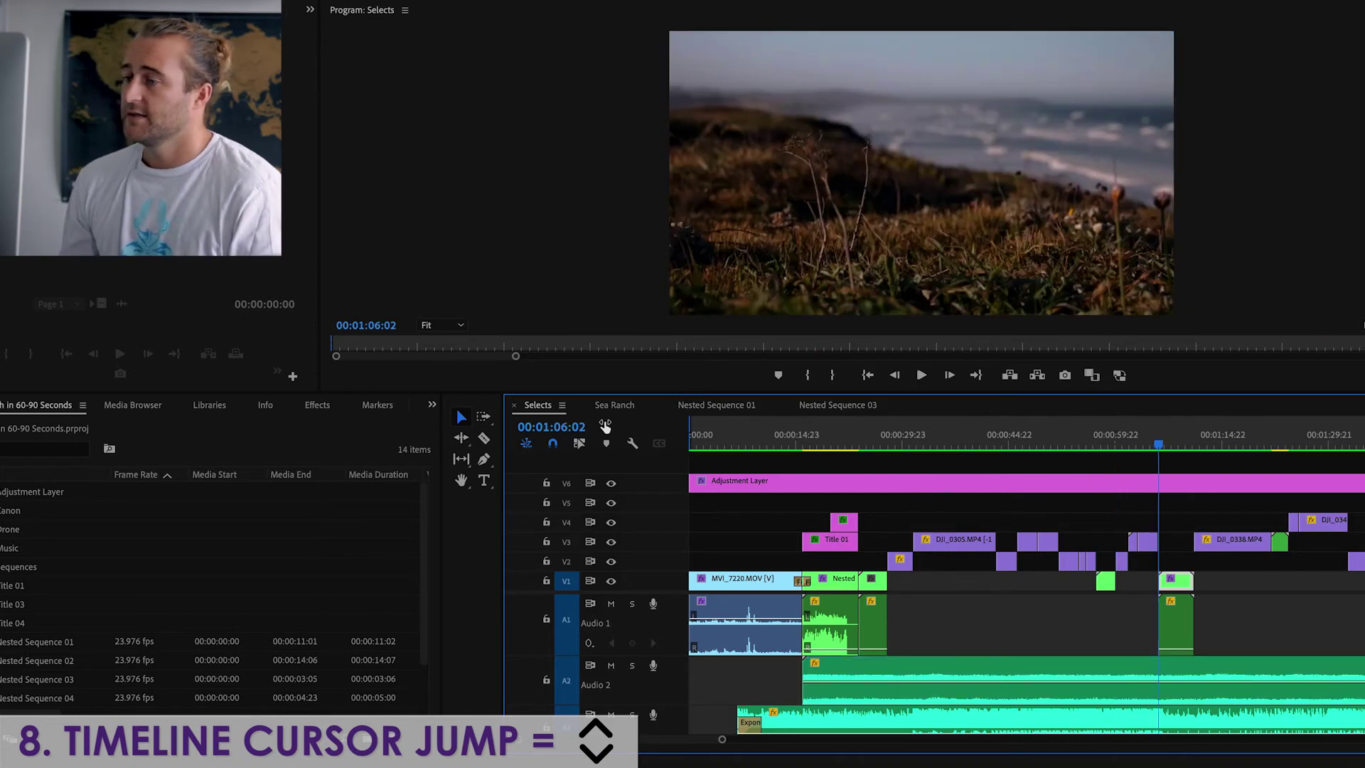
# Re-target tracks V2–V5 and step through cuts to the cows shot at 00:01:00:02
pyautogui.click(567, 561)
pyautogui.click(567, 542)
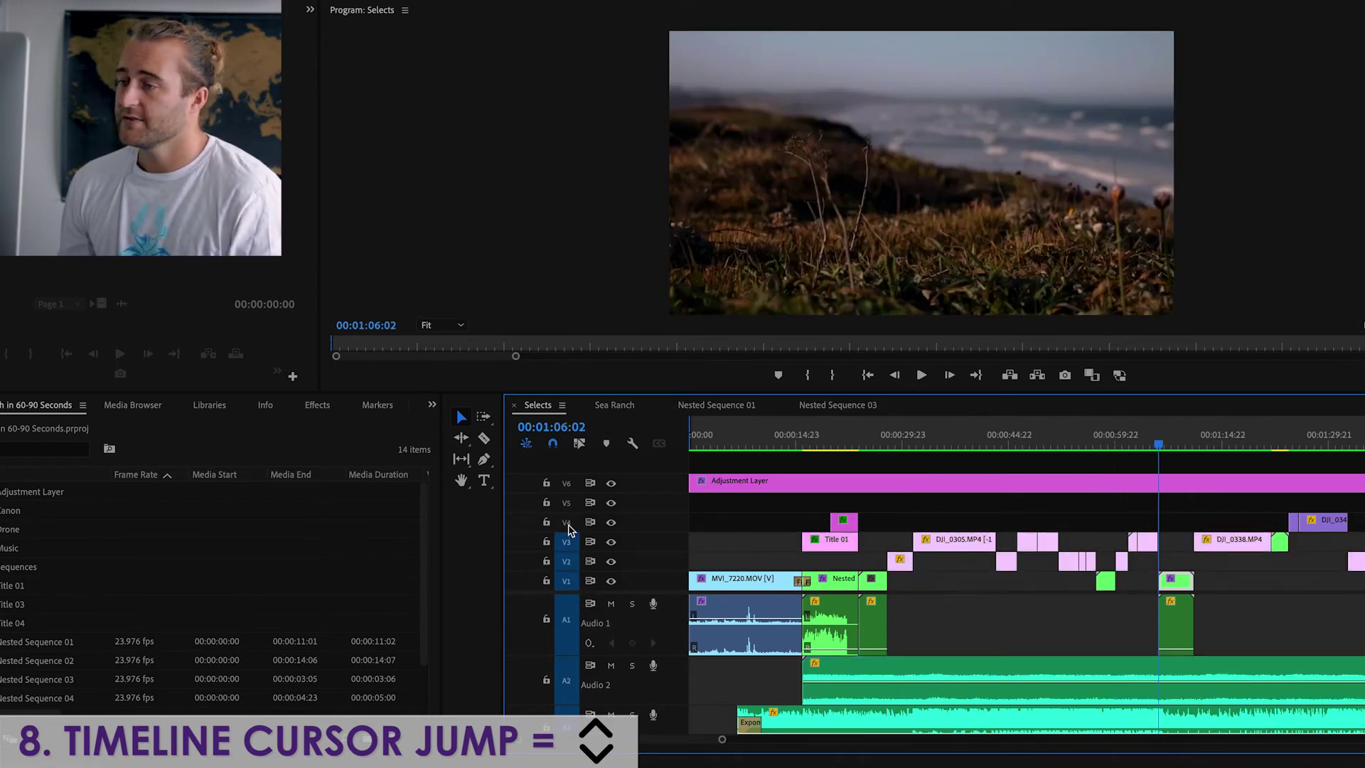
pyautogui.click(567, 522)
pyautogui.click(567, 502)
pyautogui.press('Up')
pyautogui.press('Up')
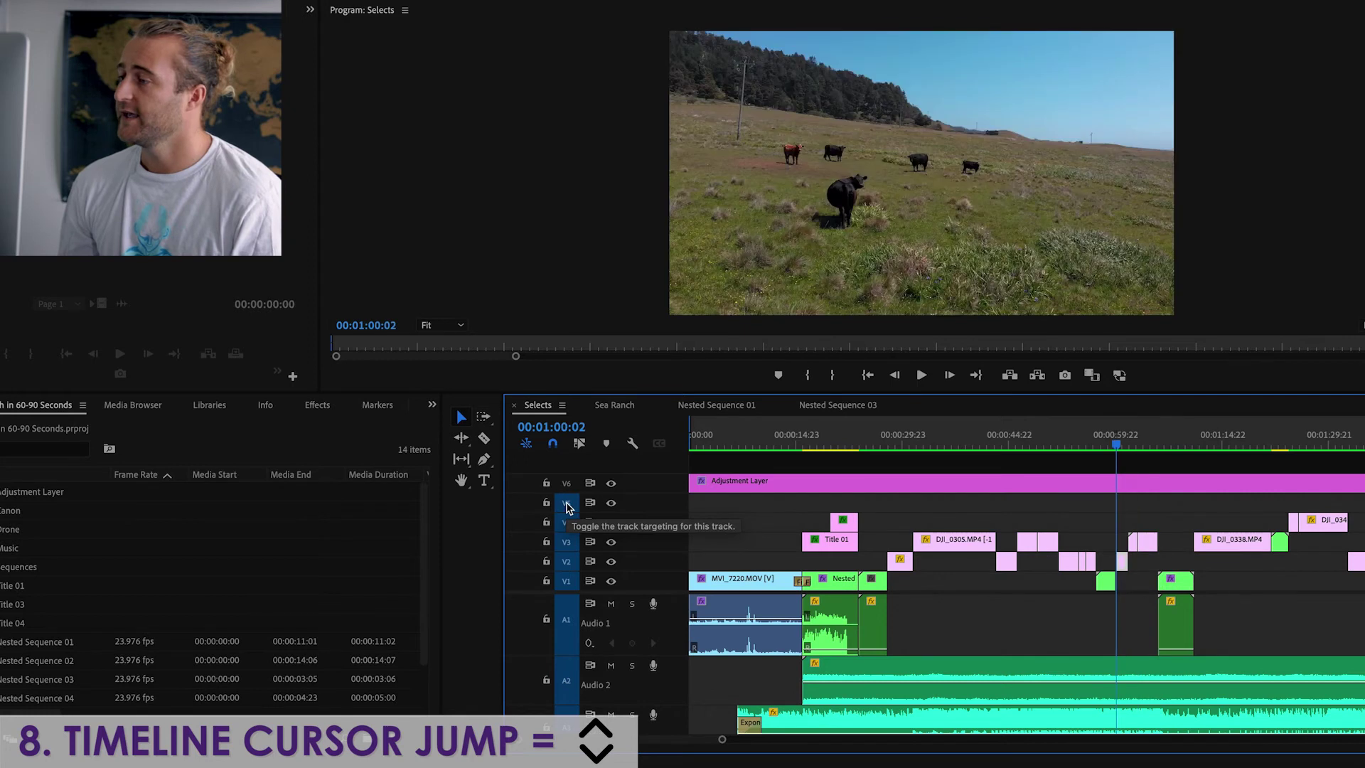
pyautogui.press('Up')
pyautogui.press('Up')
pyautogui.press('Up')
pyautogui.press('Down')
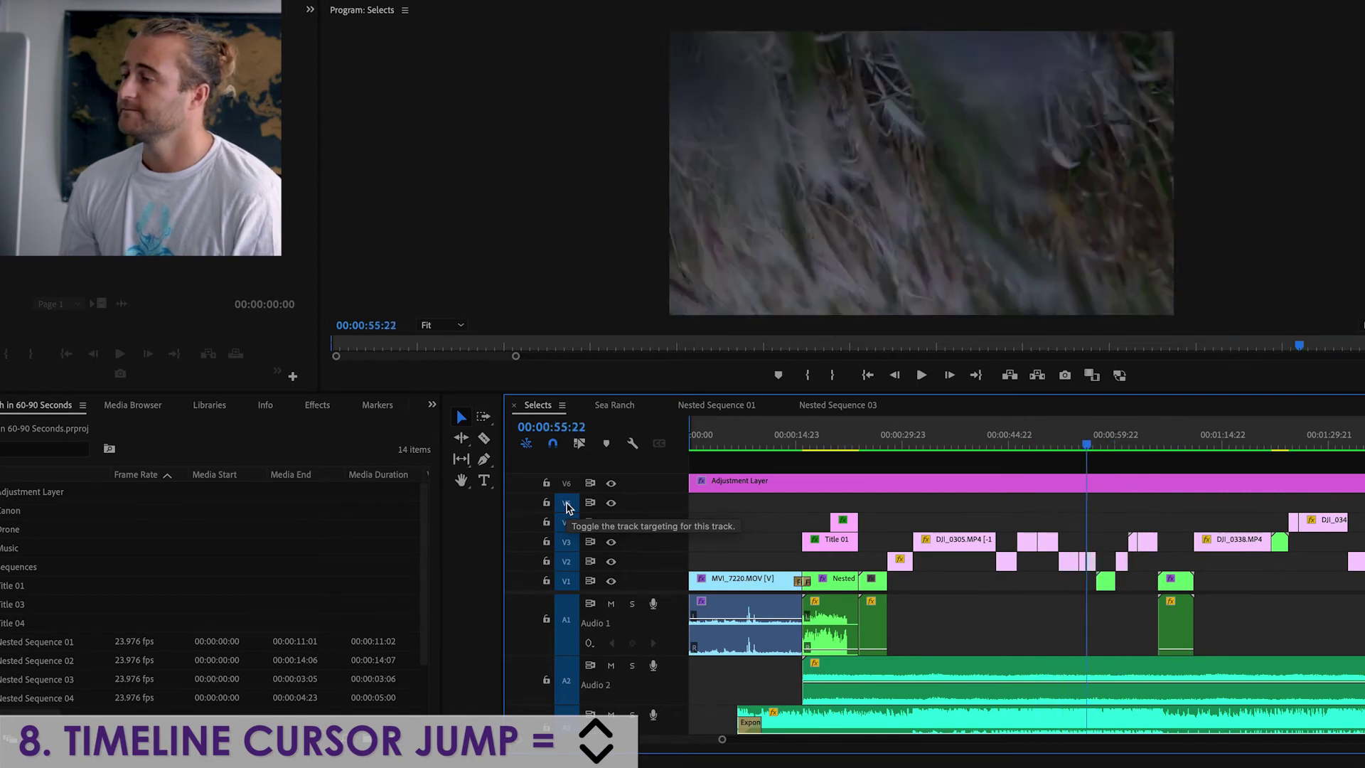
pyautogui.press('Down')
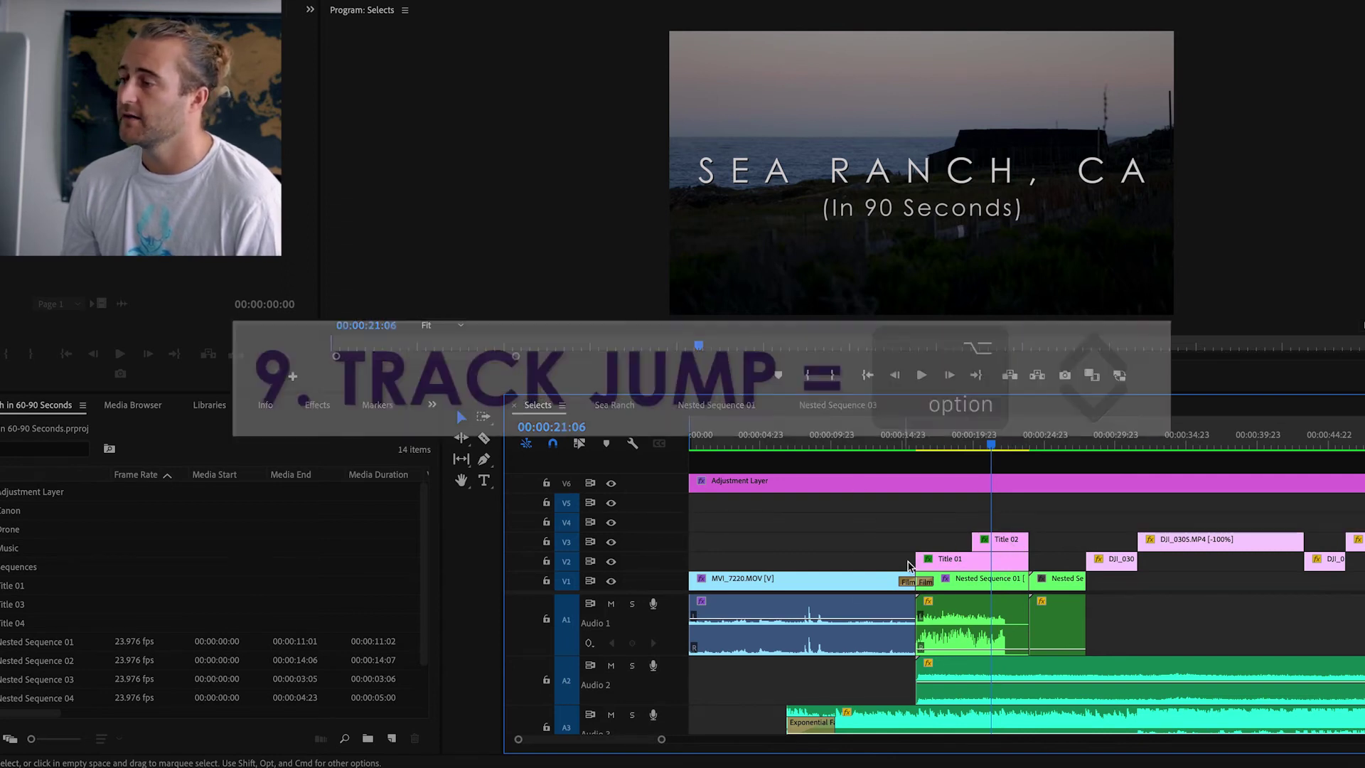
# Move Title 02 up and down between tracks, leaving it on V3 at 00:00:19:23
pyautogui.moveTo(1003, 549); pyautogui.dragTo(1003, 519)
pyautogui.hotkey('alt', 'Up')
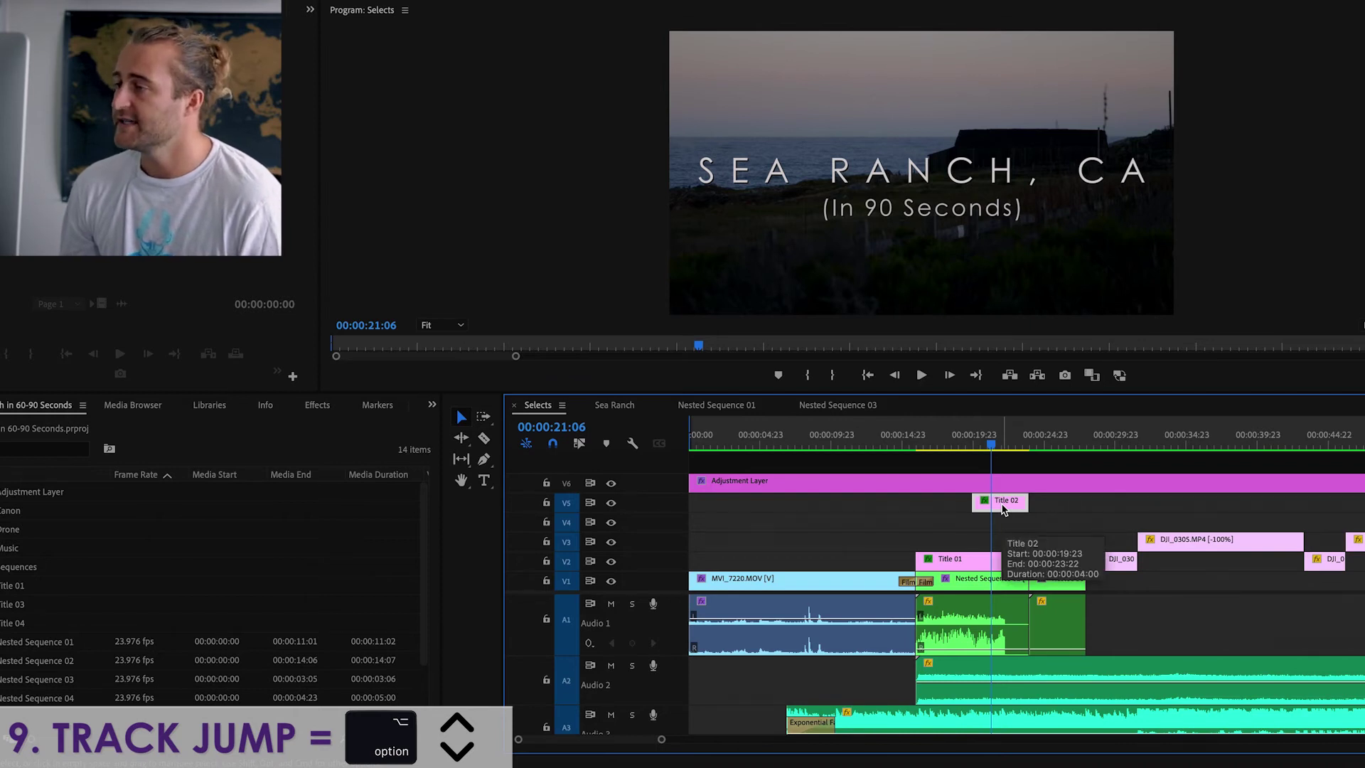
pyautogui.hotkey('alt', 'Down')
pyautogui.hotkey('alt', 'Down')
pyautogui.hotkey('alt', 'Up')
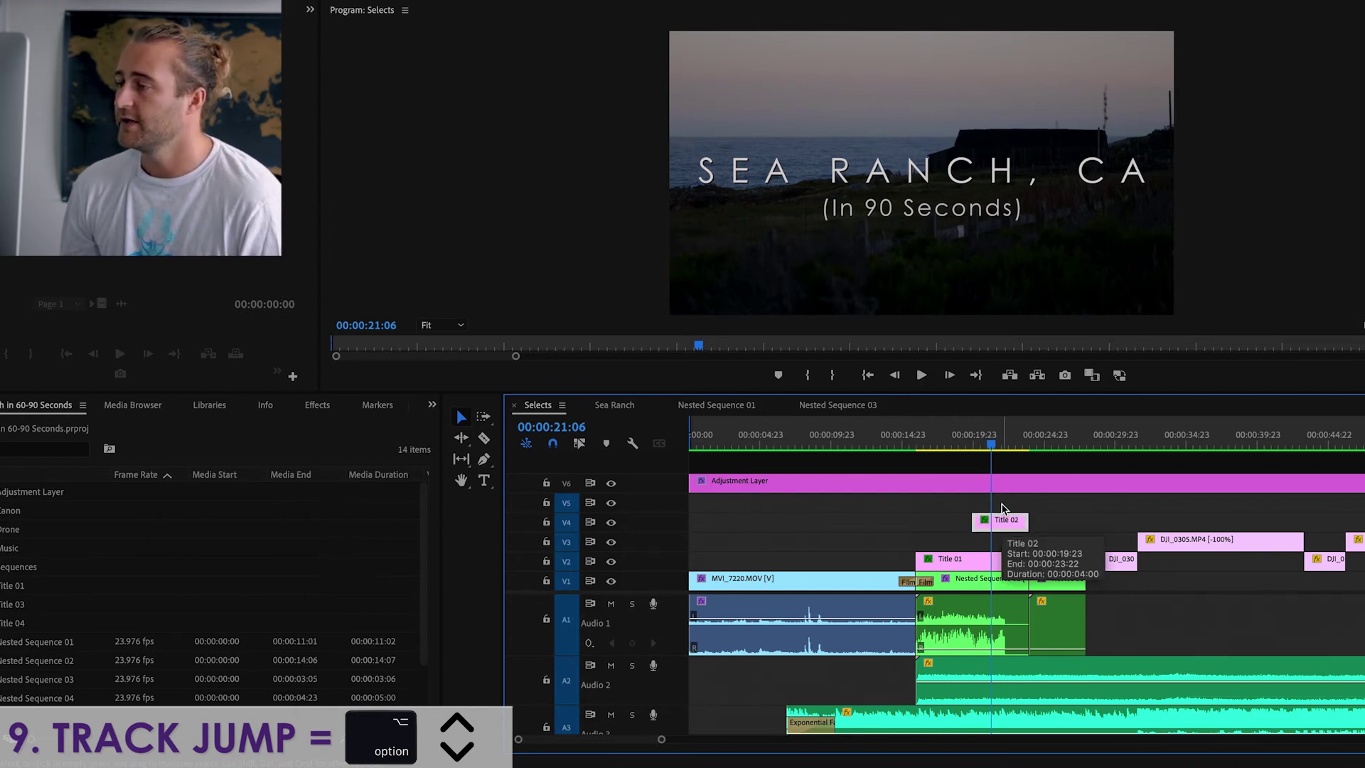
pyautogui.hotkey('alt', 'Up')
pyautogui.hotkey('alt', 'Down')
pyautogui.hotkey('alt', 'Down')
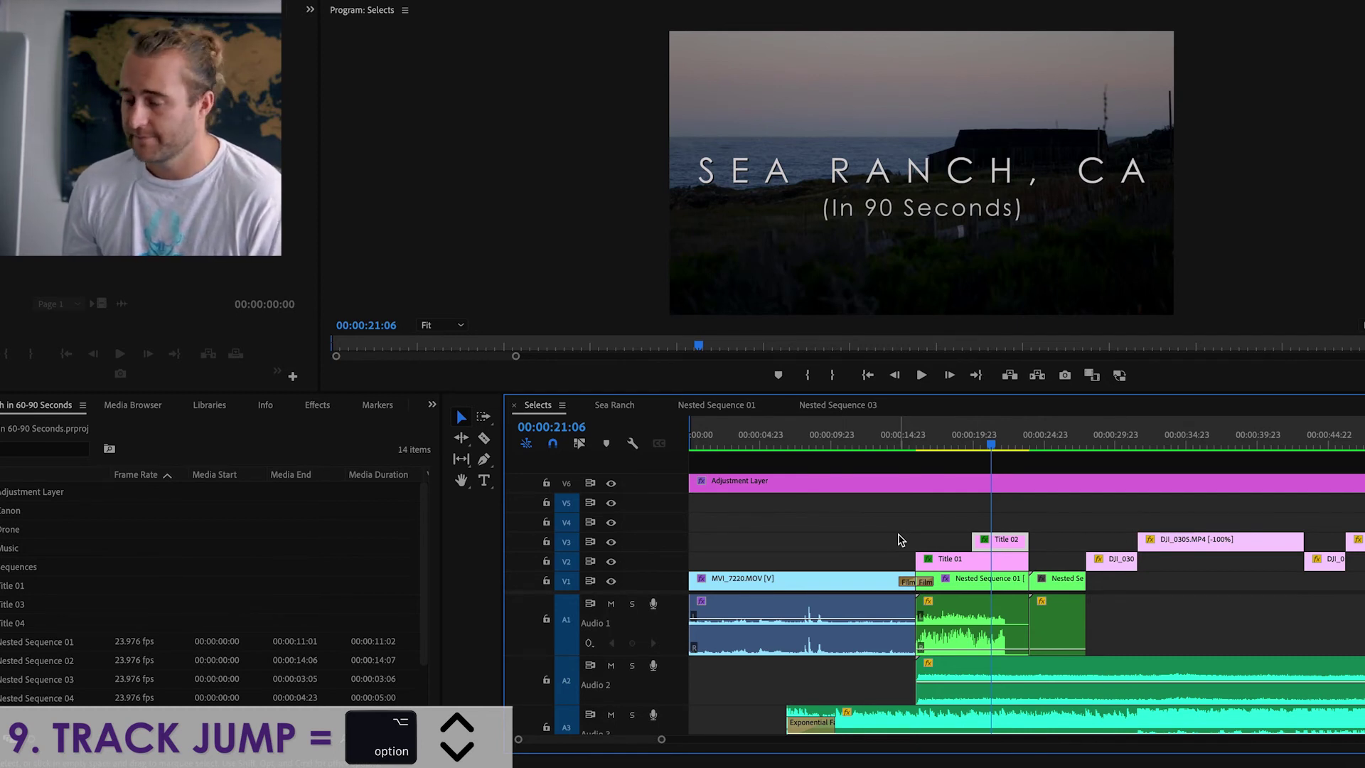
pyautogui.press('t')
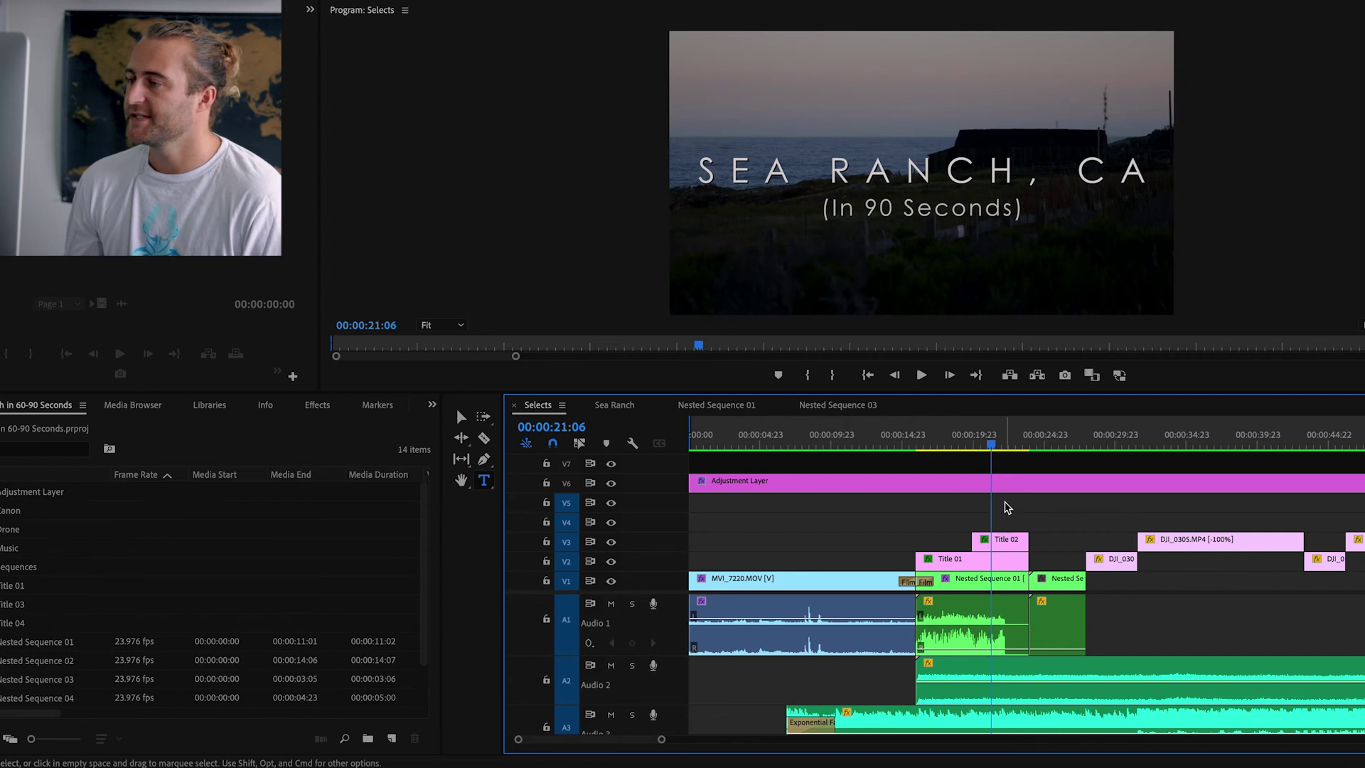
# Create a new text layer on track V4 over the title and change its text to 'Or Less'
pyautogui.press('super+t')
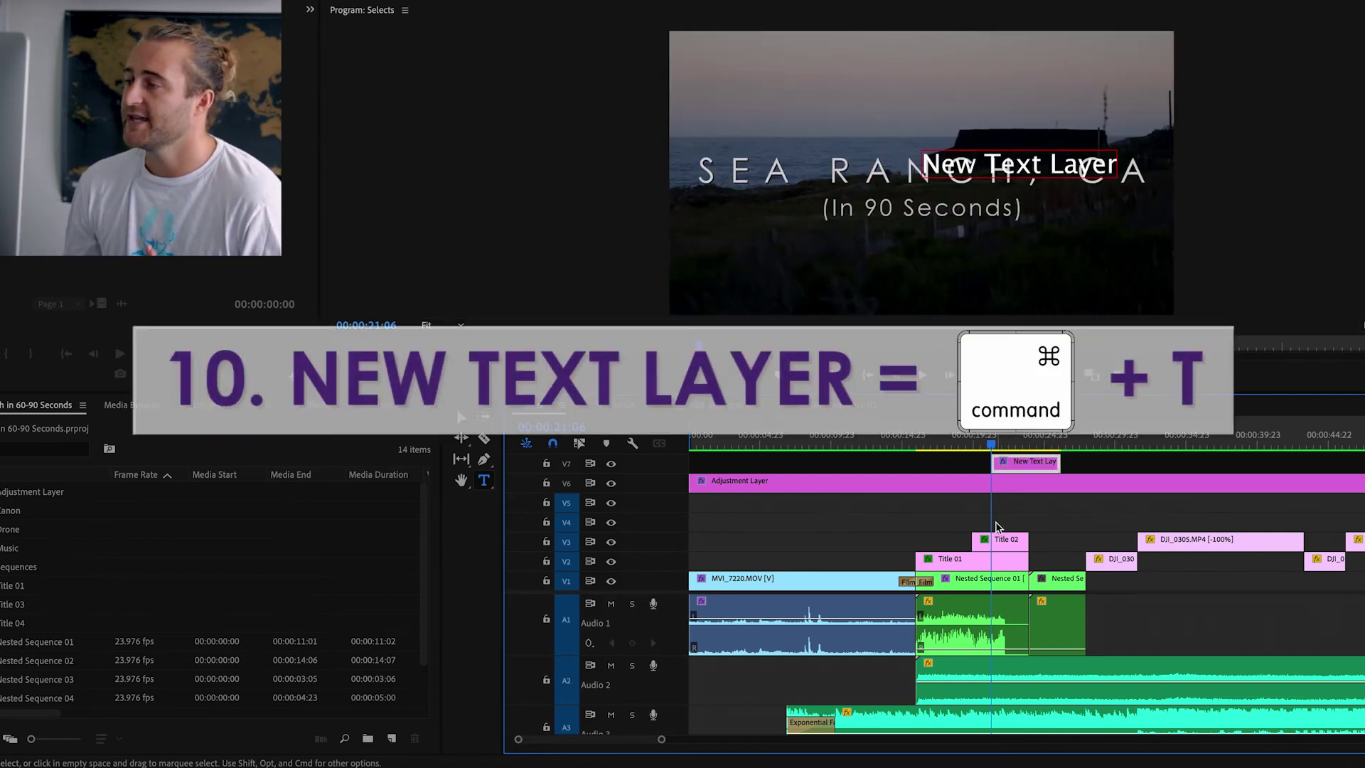
pyautogui.moveTo(1024, 466); pyautogui.dragTo(1006, 528)
pyautogui.click(999, 439)
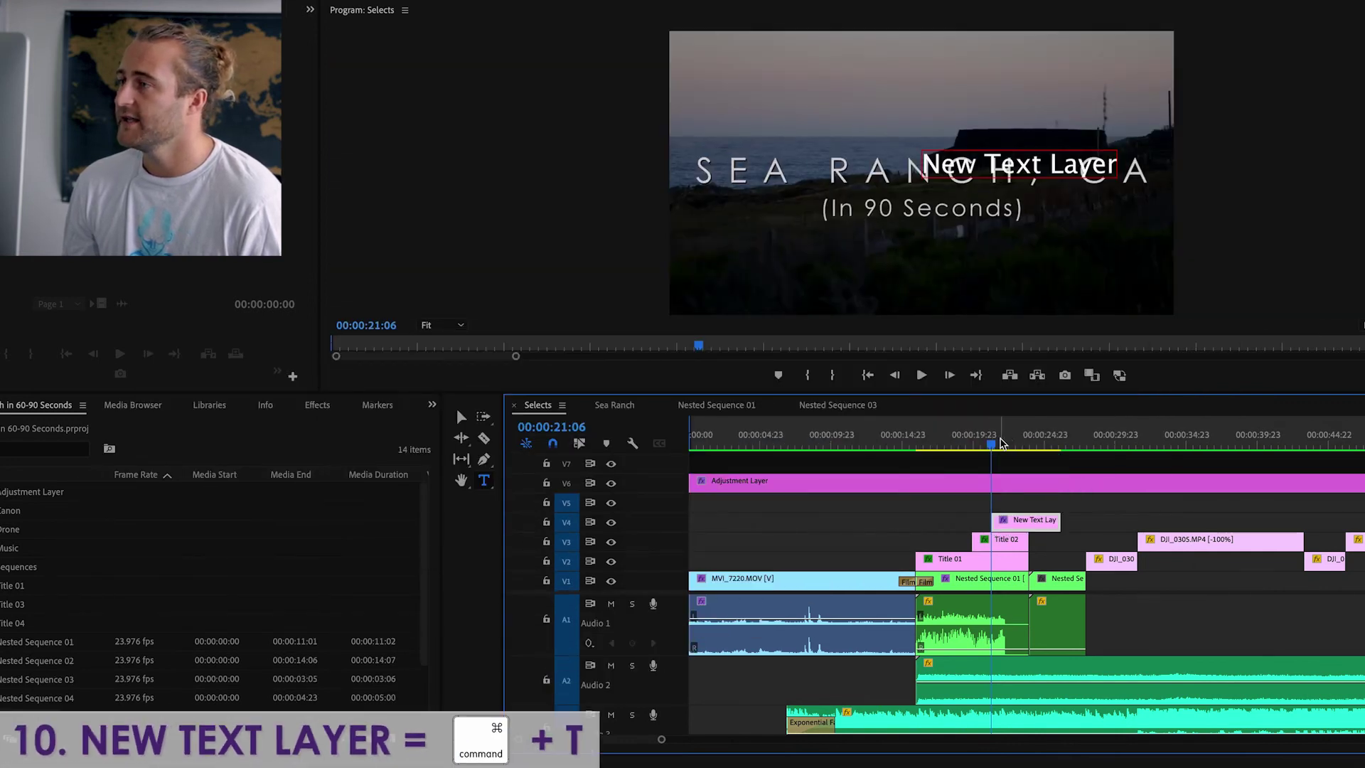
pyautogui.click(958, 167)
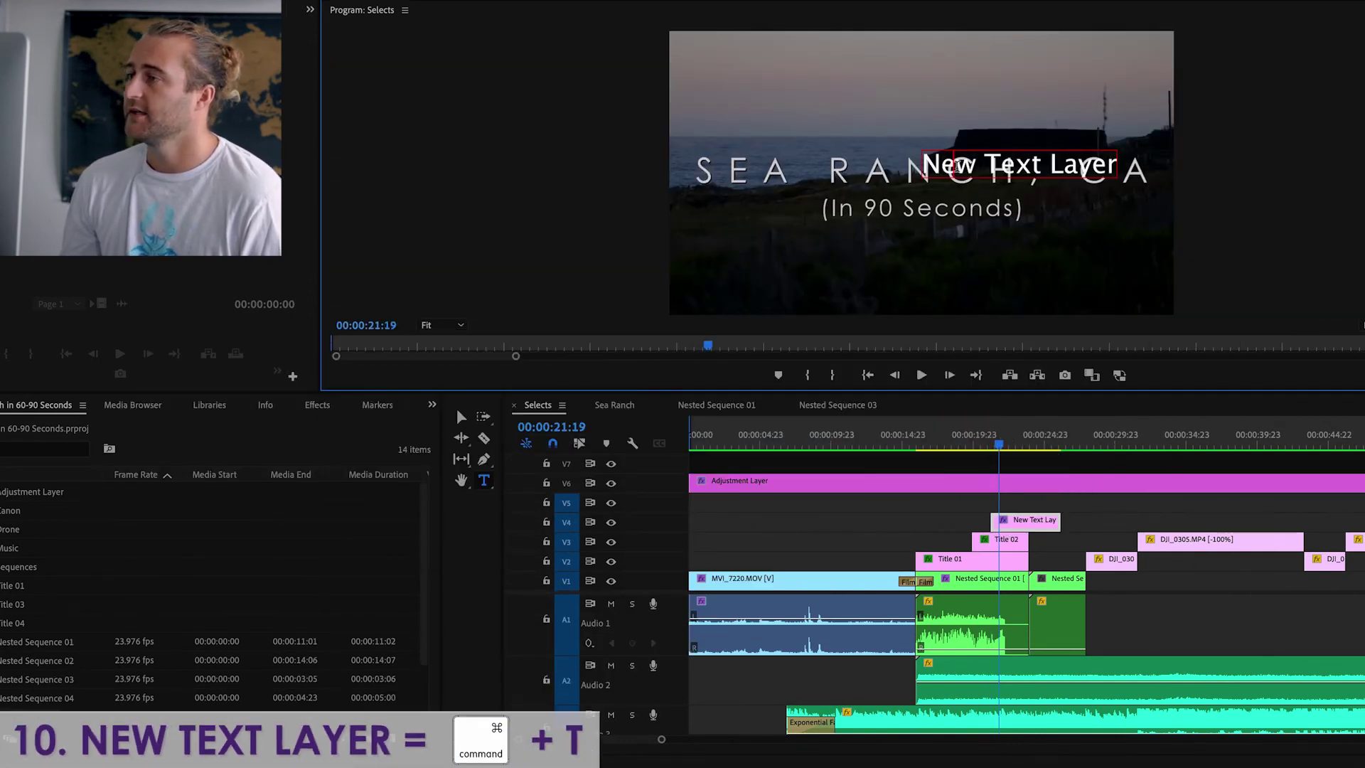
pyautogui.doubleClick(958, 166)
pyautogui.write('Or Less')
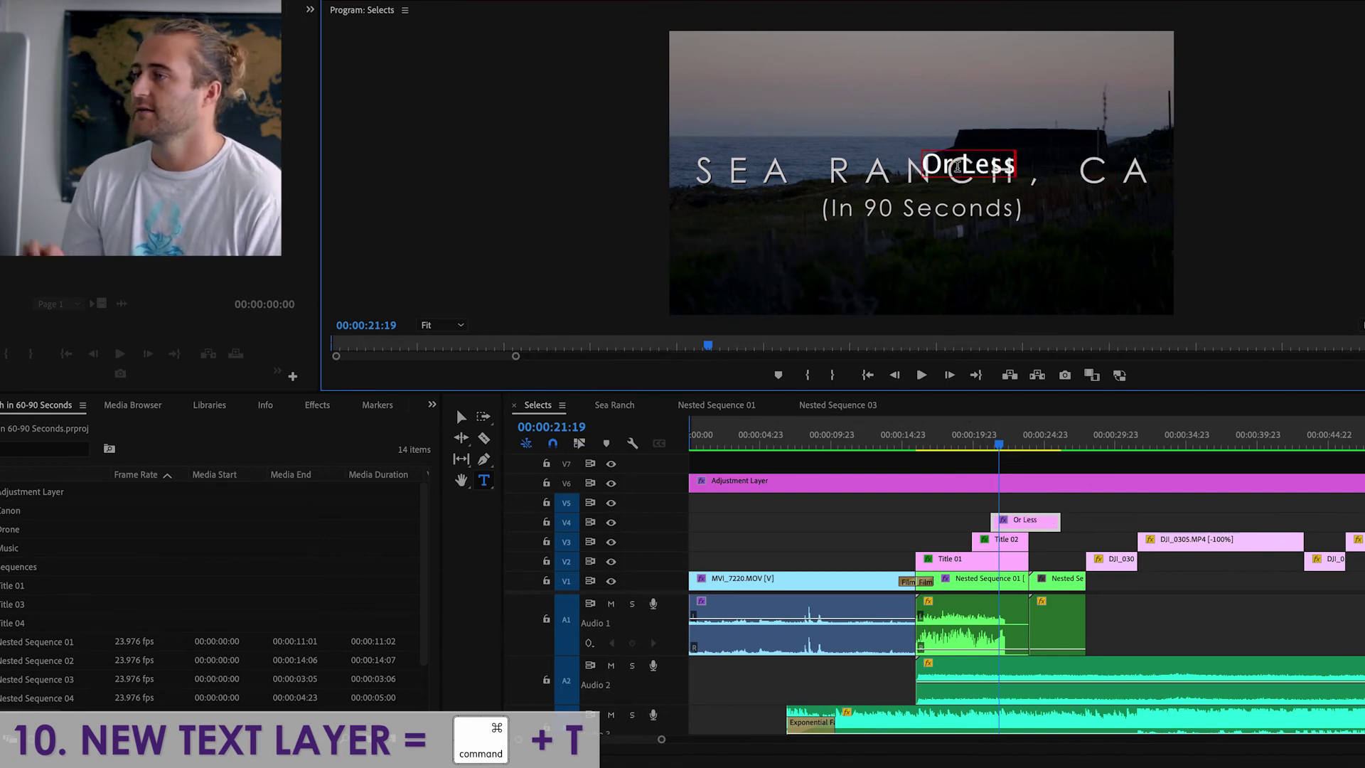
pyautogui.press('Return')
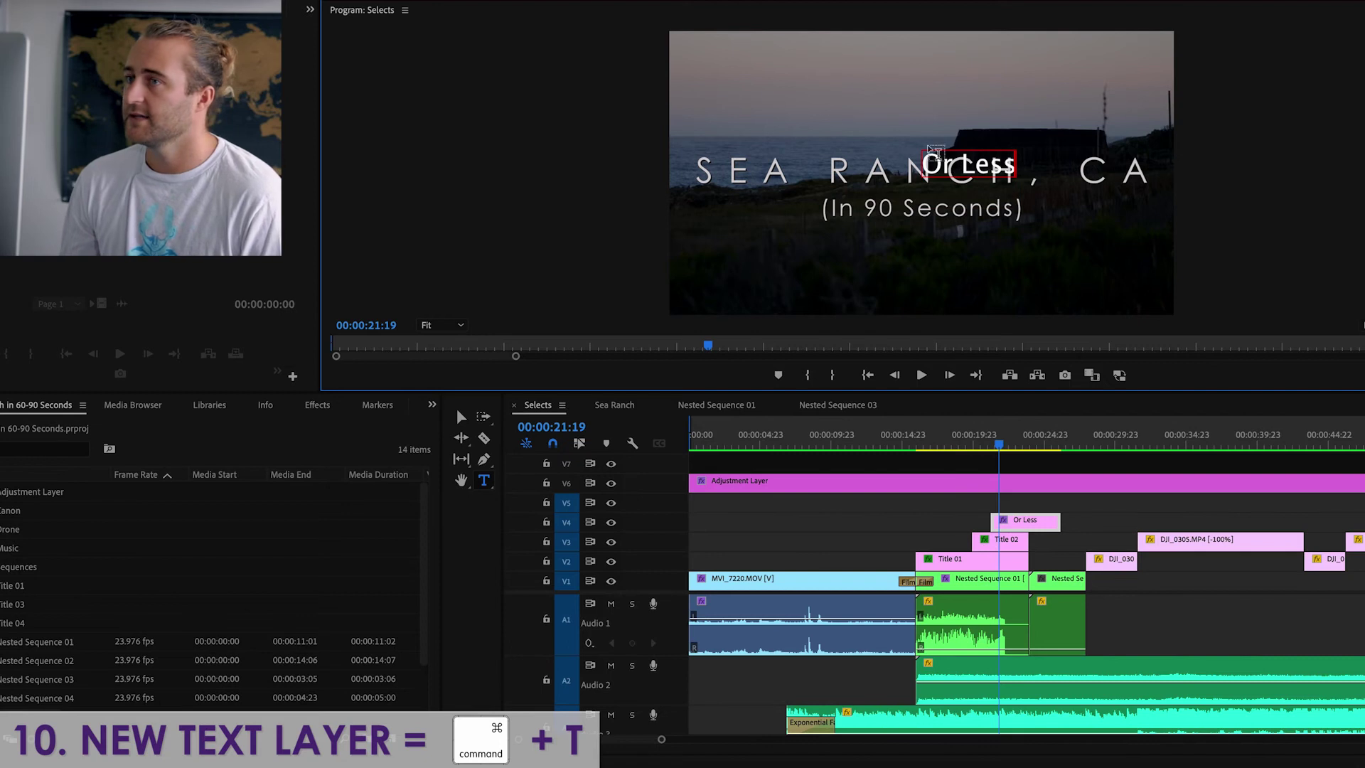
pyautogui.press('Escape')
# Scale up 'Or Less' and adjust its Position X and Y to centre it below '(In 90 Seconds)'
pyautogui.moveTo(954, 198)
pyautogui.mouseDown()
pyautogui.moveTo(967, 245)
pyautogui.moveTo(980, 192)
pyautogui.mouseUp()
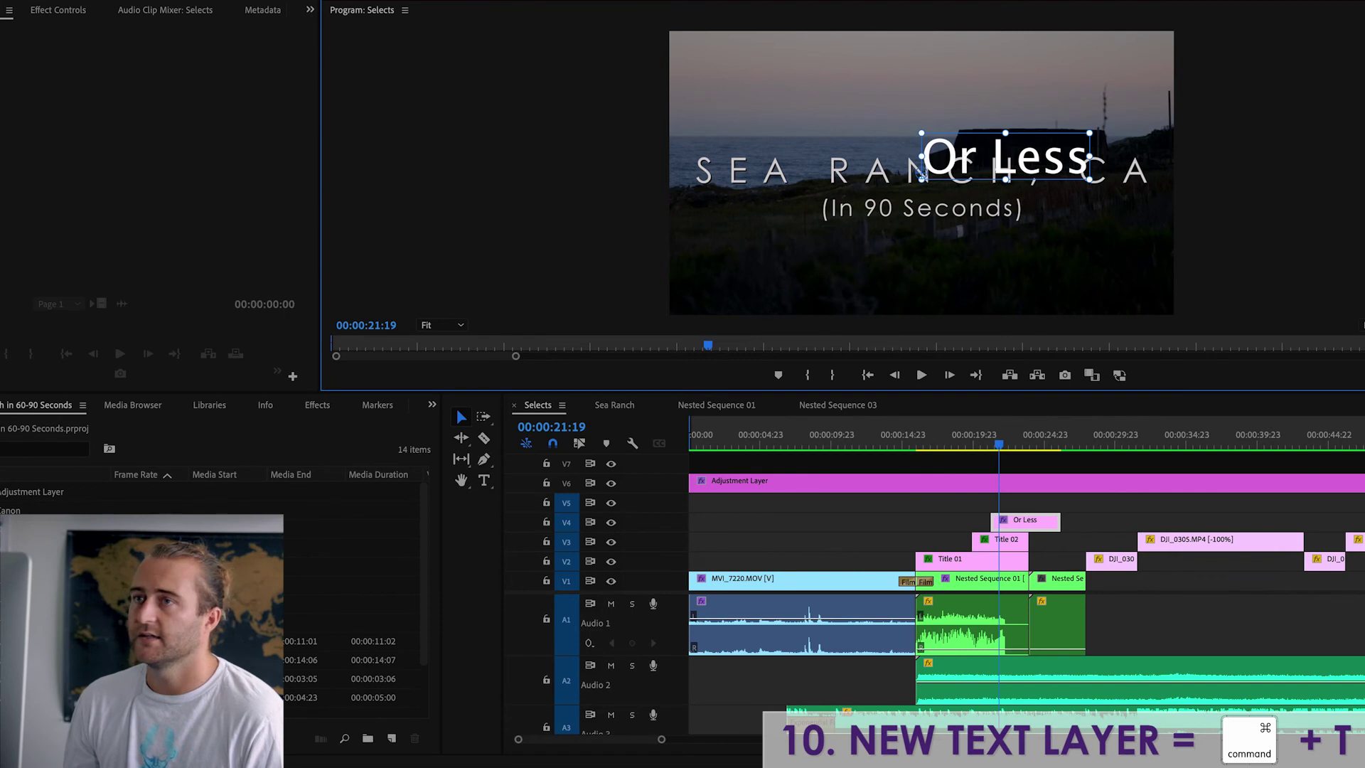
pyautogui.click(64, 11)
pyautogui.moveTo(118, 139); pyautogui.dragTo(149, 139)
pyautogui.moveTo(66, 145); pyautogui.dragTo(44, 145)
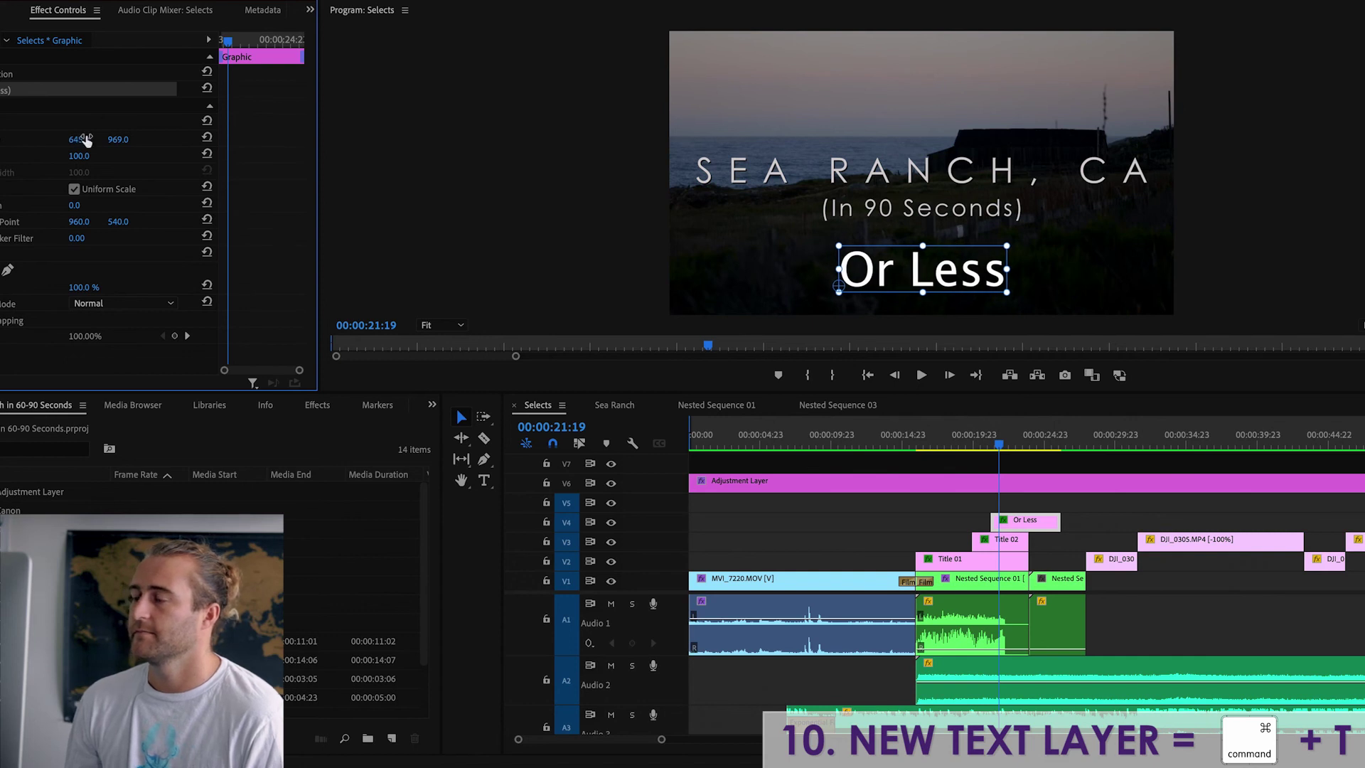
pyautogui.click(1043, 506)
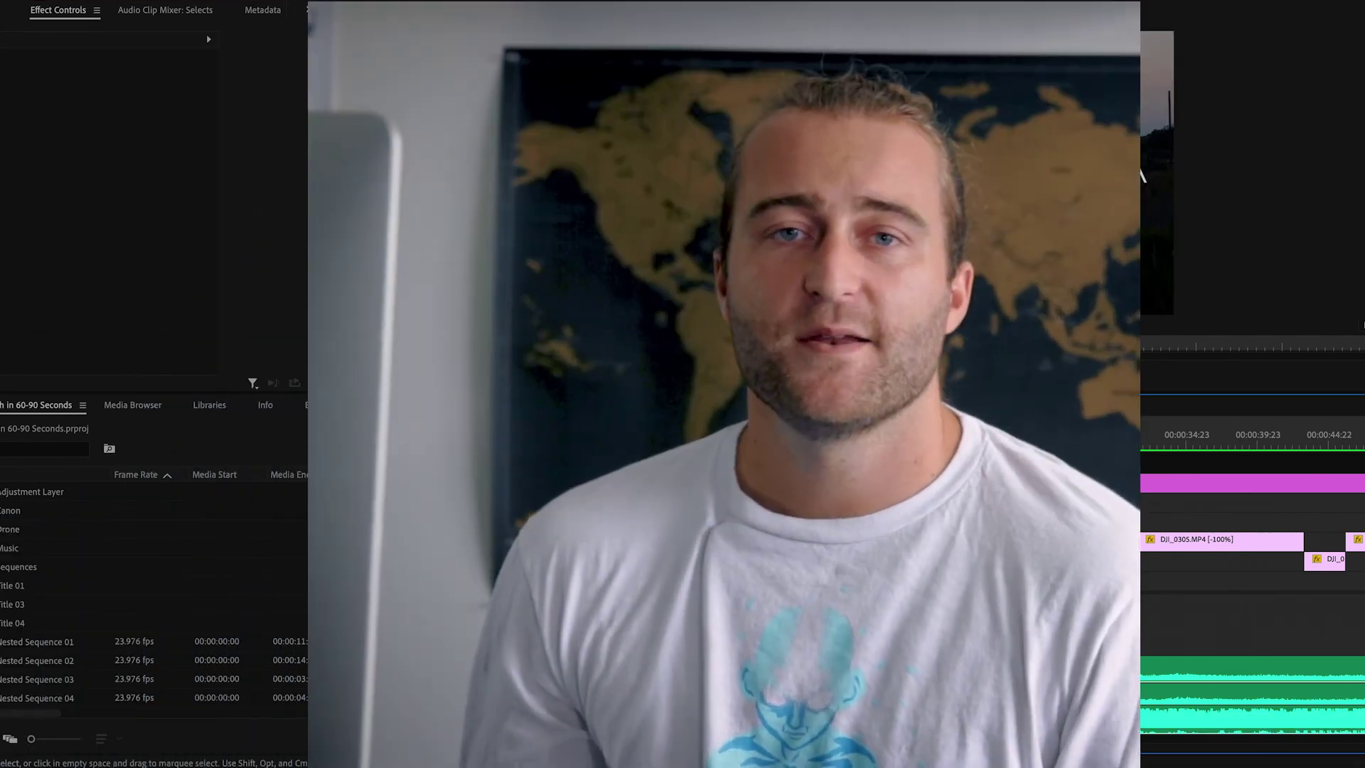